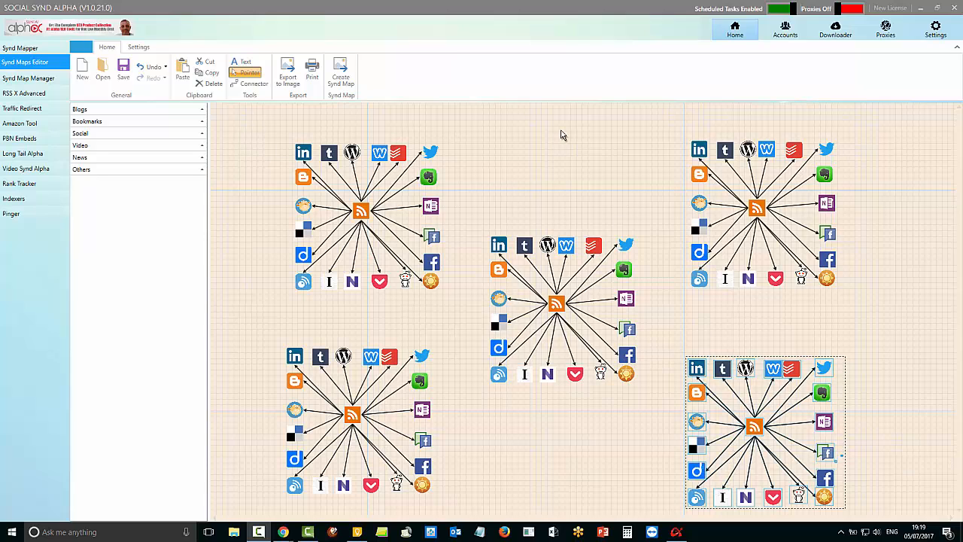
# Step: Start a blank diagram, open the Basic ring no arrows file and nudge its Twitter icon slightly to the right
pyautogui.click(551, 122)
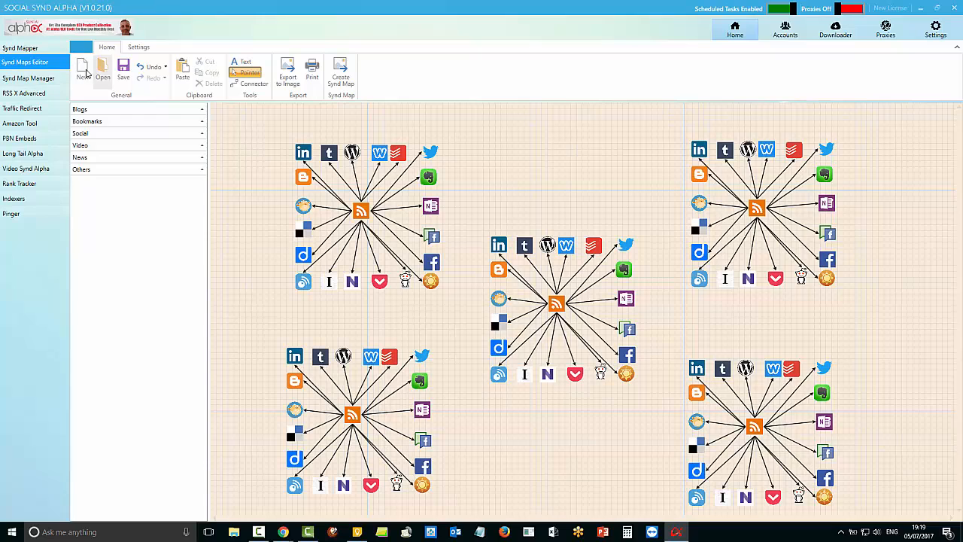
pyautogui.click(83, 69)
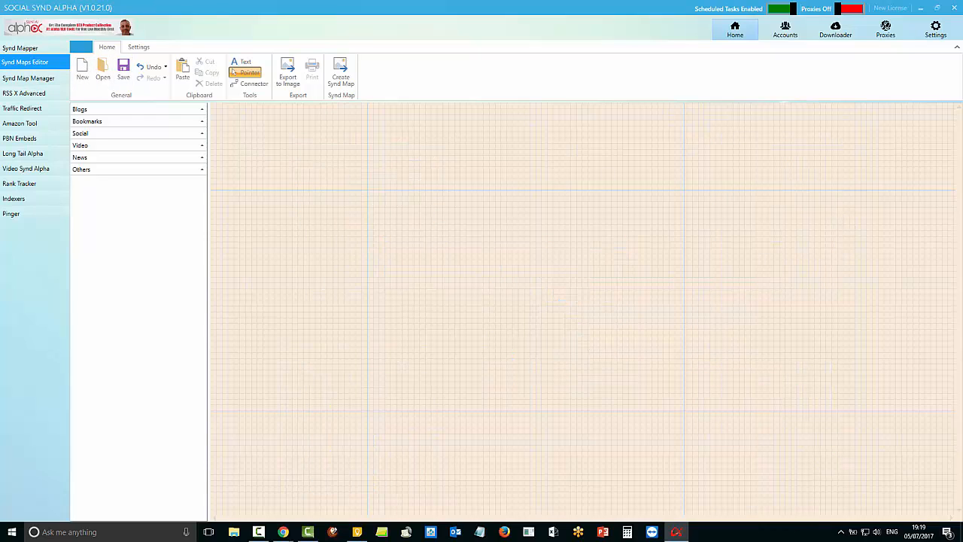
pyautogui.click(103, 69)
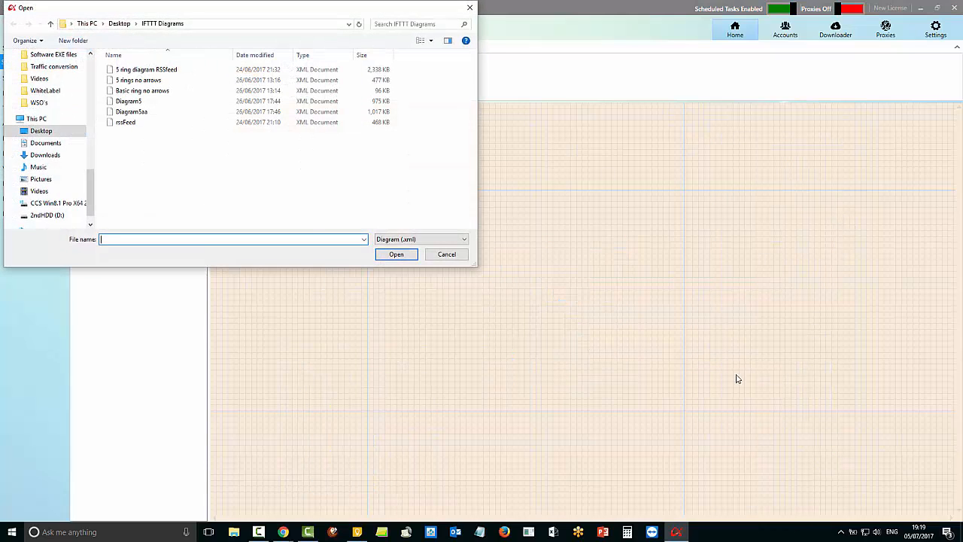
pyautogui.click(150, 91)
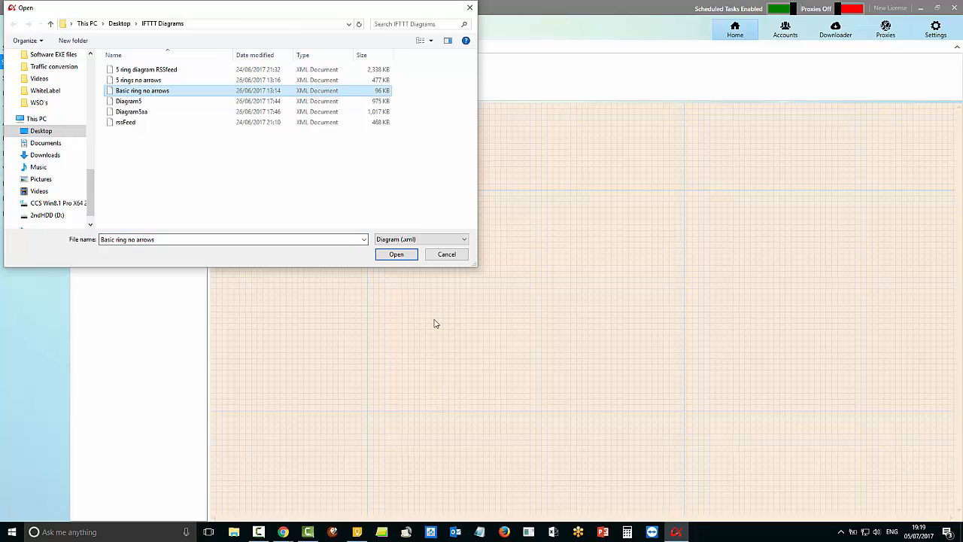
pyautogui.click(396, 254)
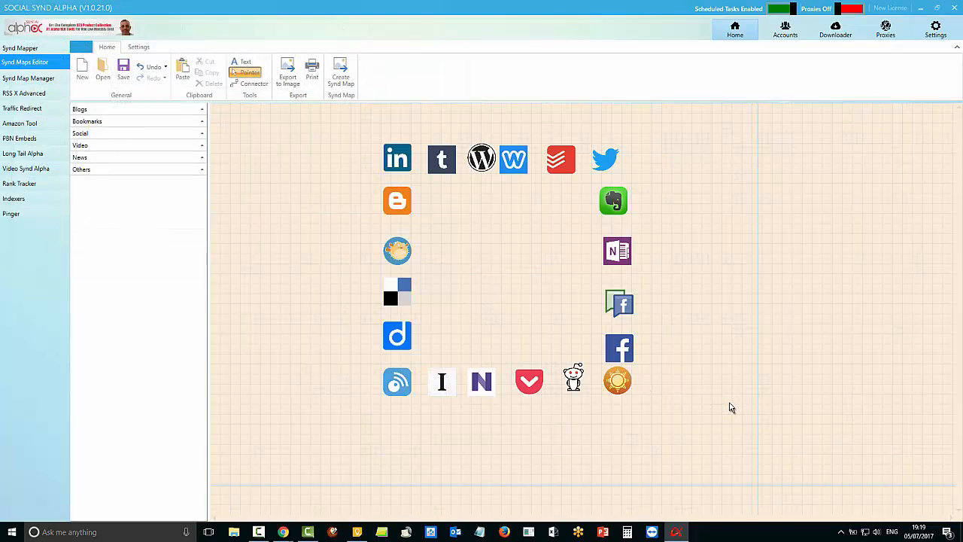
pyautogui.moveTo(605, 159); pyautogui.dragTo(613, 158)
pyautogui.click(850, 332)
# Step: Open the 5 rings no arrows diagram from the IFTTT Diagrams folder
pyautogui.click(103, 70)
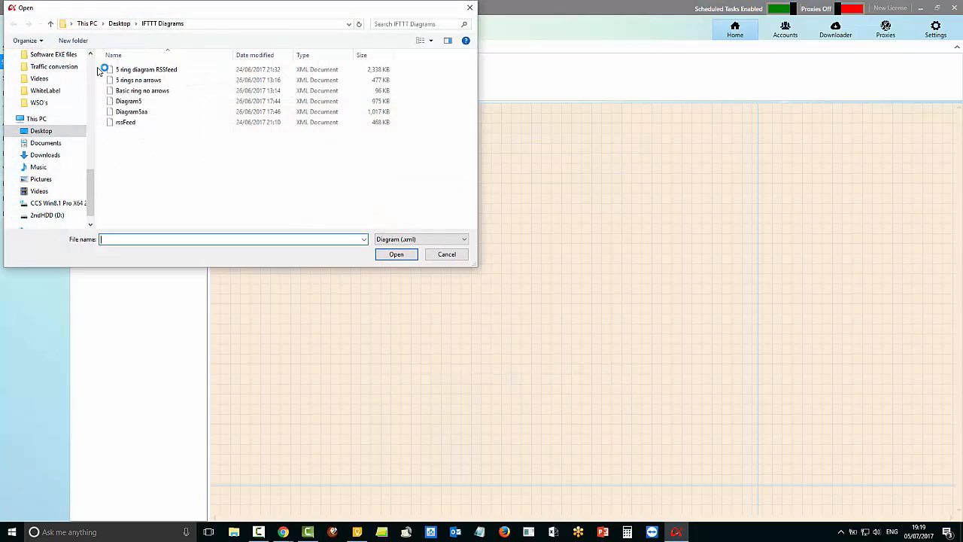
pyautogui.click(139, 80)
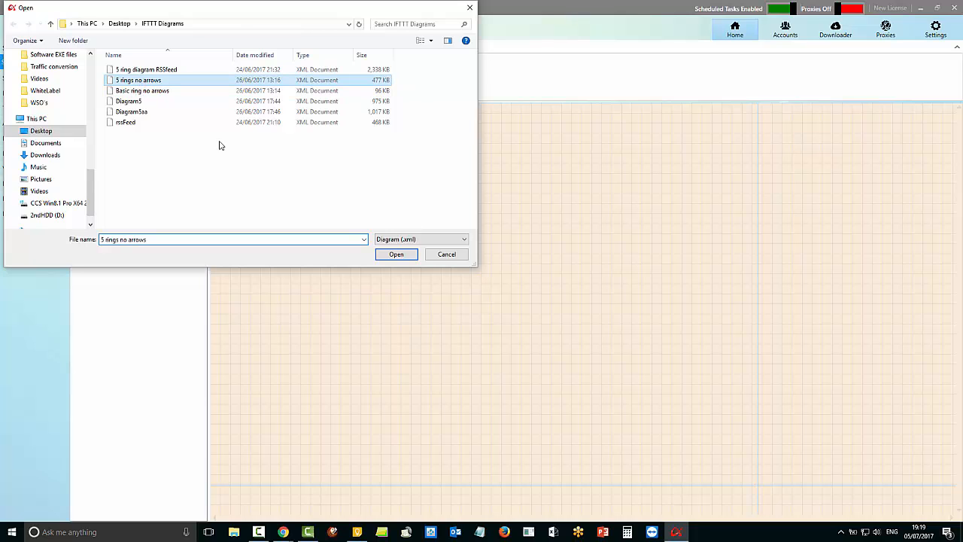
pyautogui.click(405, 254)
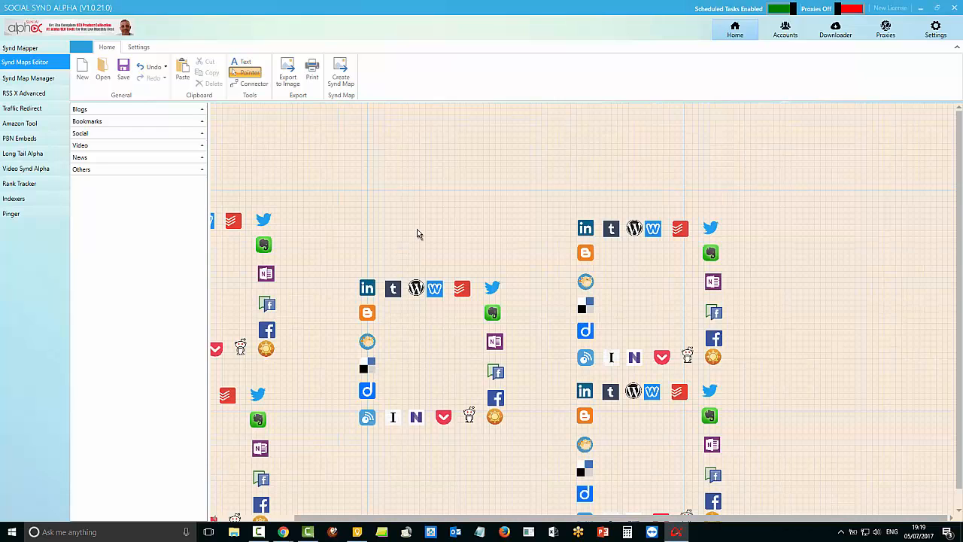
pyautogui.click(104, 71)
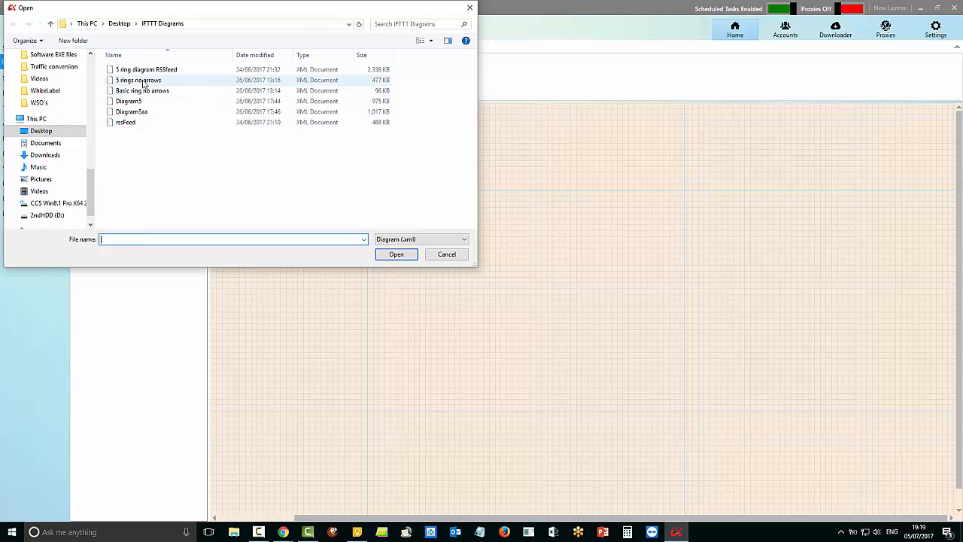
pyautogui.click(144, 81)
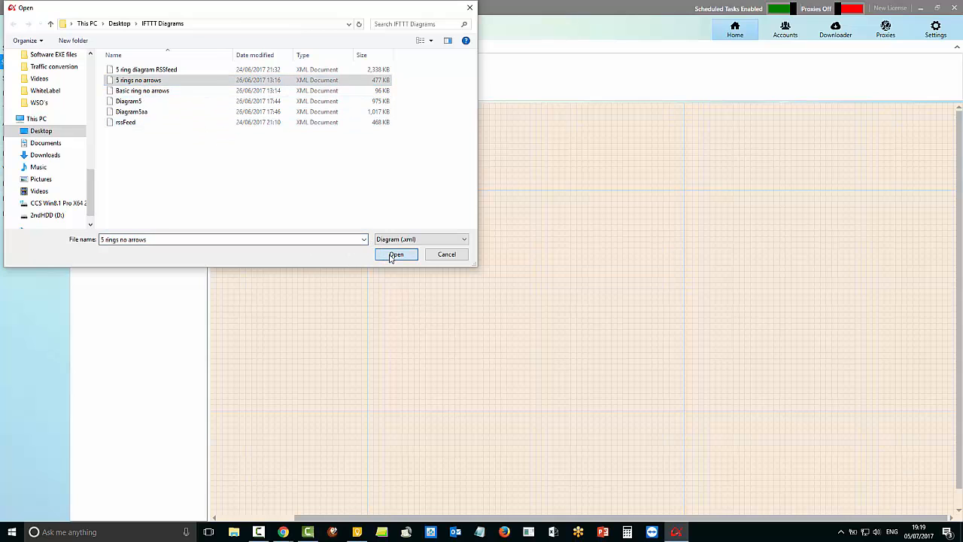
pyautogui.click(392, 257)
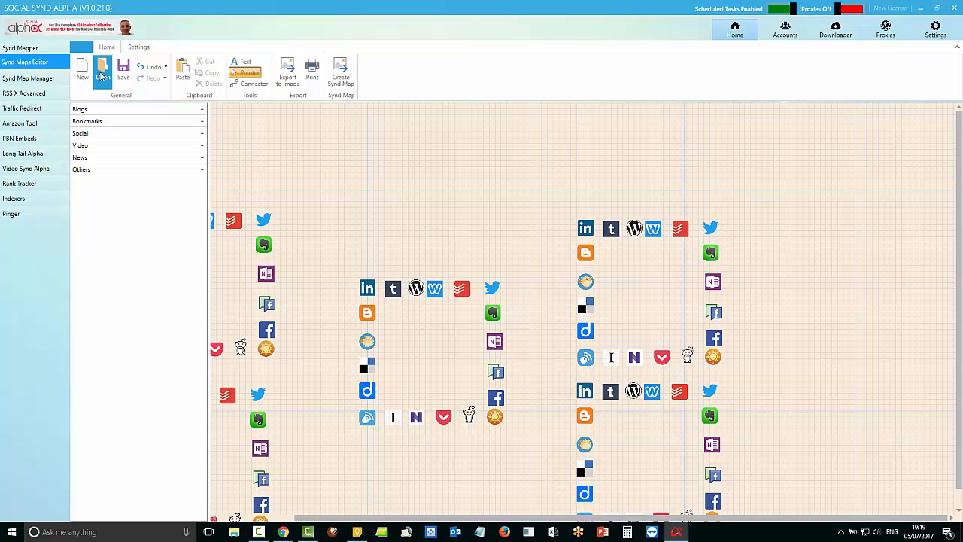
# Step: Open the Basic ring no arrows diagram and line up its Twitter icon above the Evernote icon
pyautogui.click(102, 75)
pyautogui.click(148, 91)
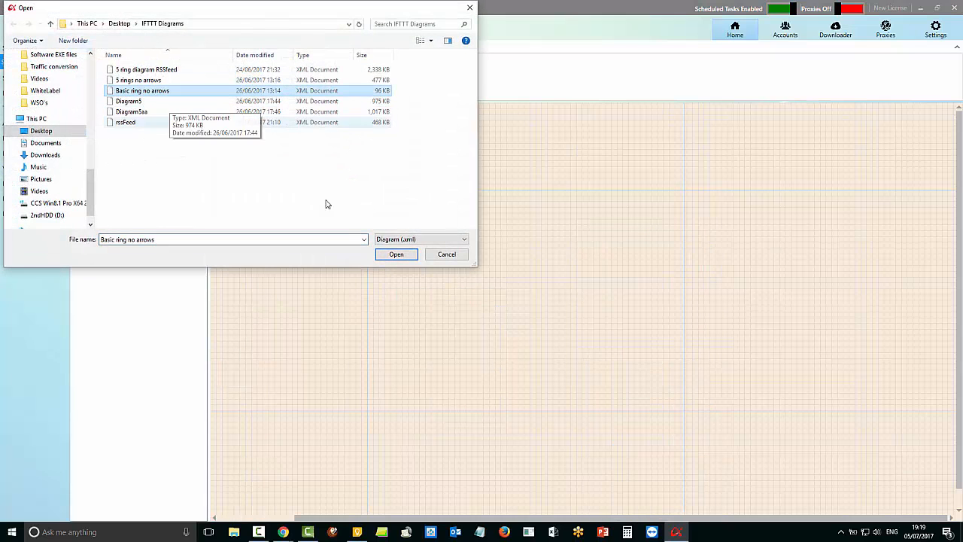
pyautogui.click(396, 255)
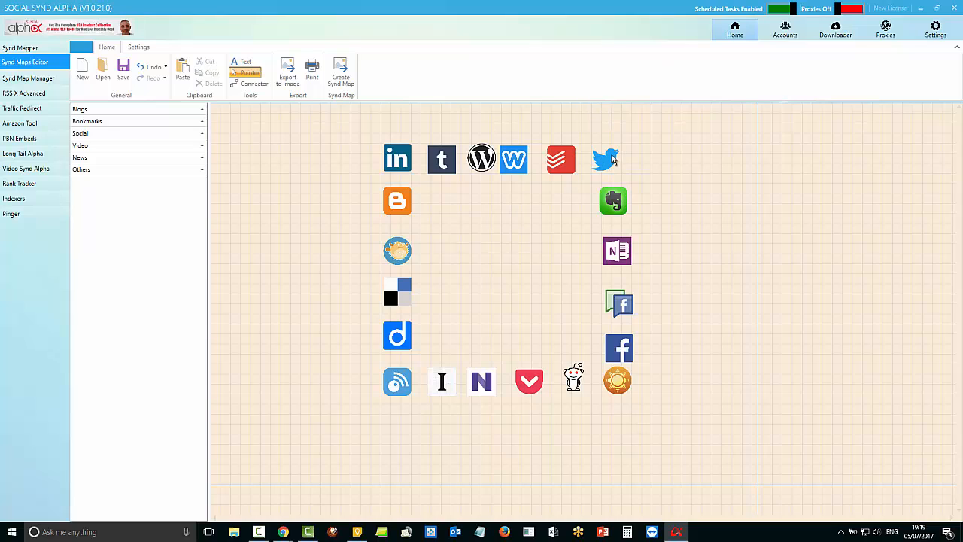
pyautogui.moveTo(605, 159); pyautogui.dragTo(614, 160)
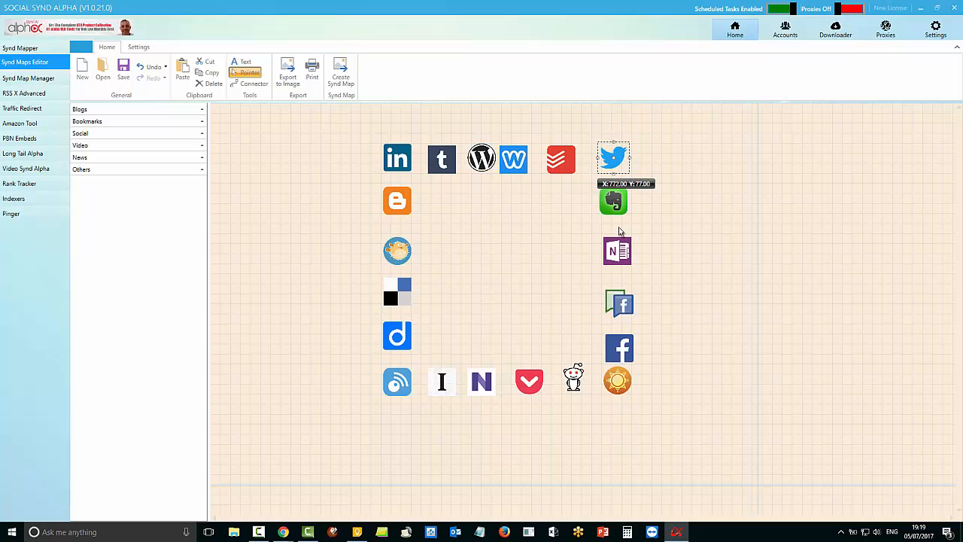
pyautogui.click(760, 291)
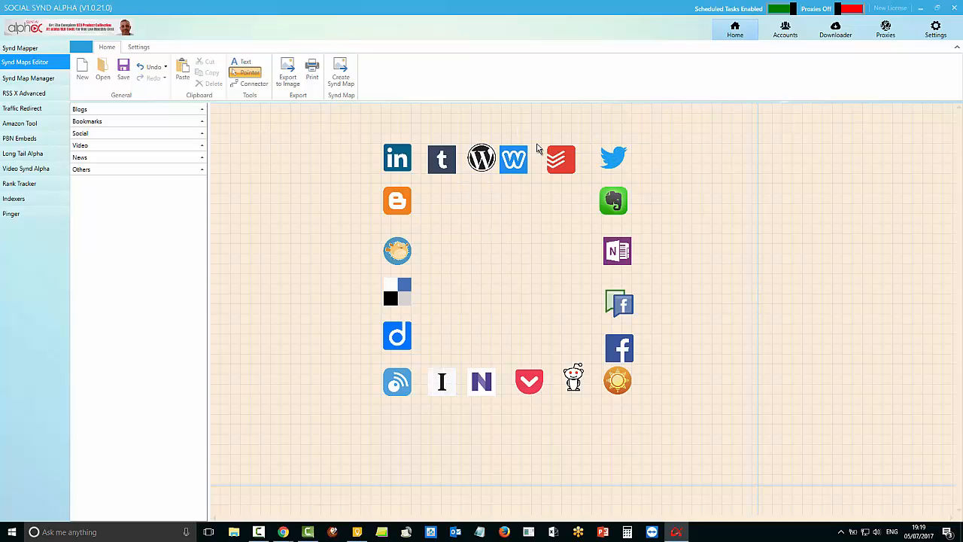
# Step: Place an extra Tumblr icon from the Blogs group to the right of the ring, and delete it
pyautogui.click(195, 111)
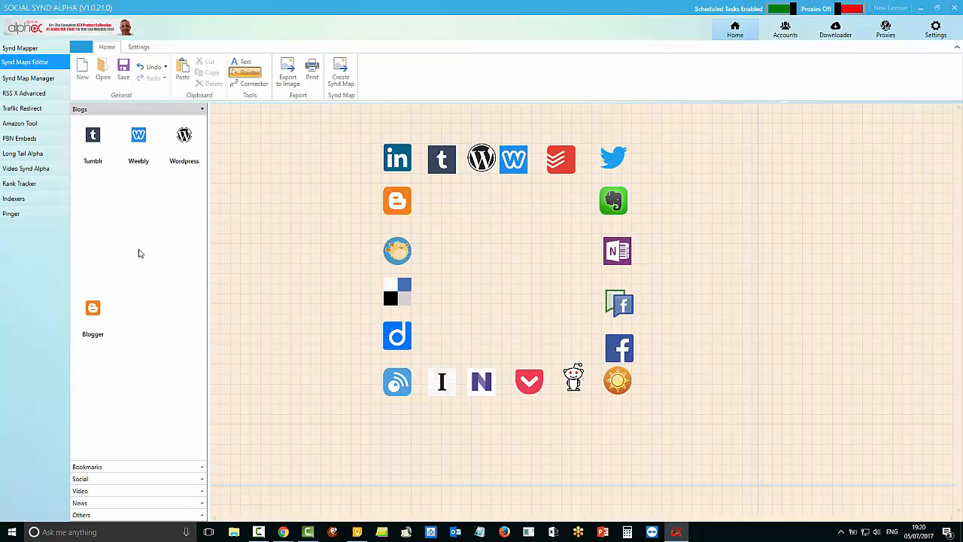
pyautogui.moveTo(96, 131); pyautogui.dragTo(782, 208)
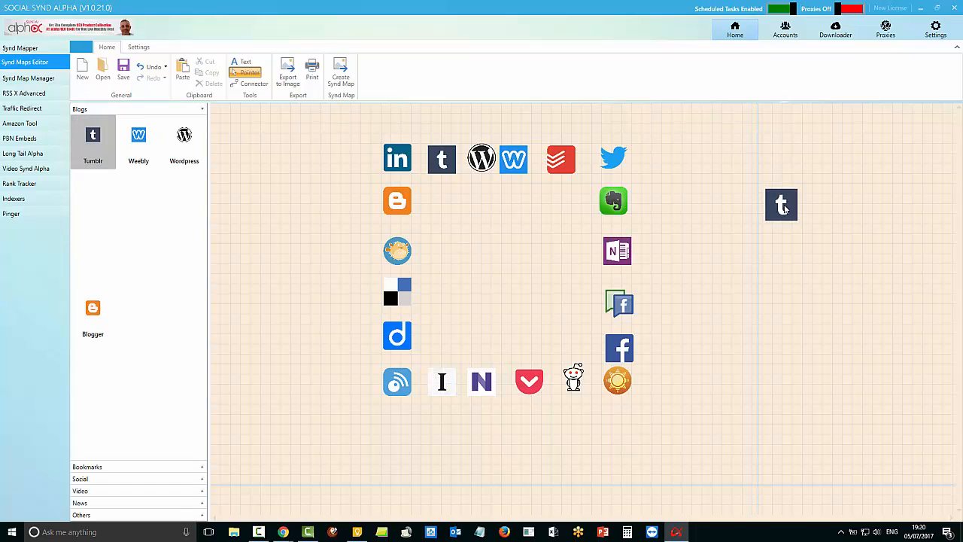
pyautogui.click(782, 208)
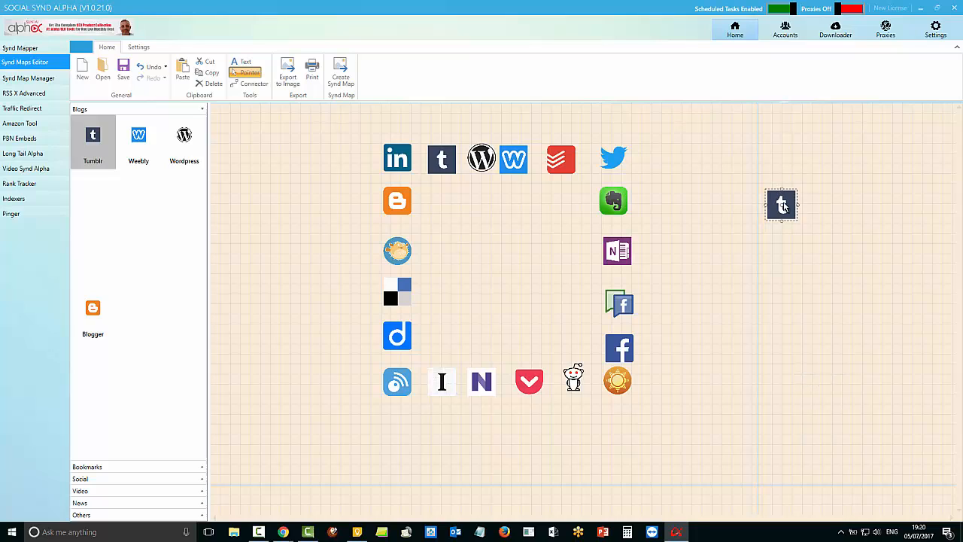
pyautogui.press('Delete')
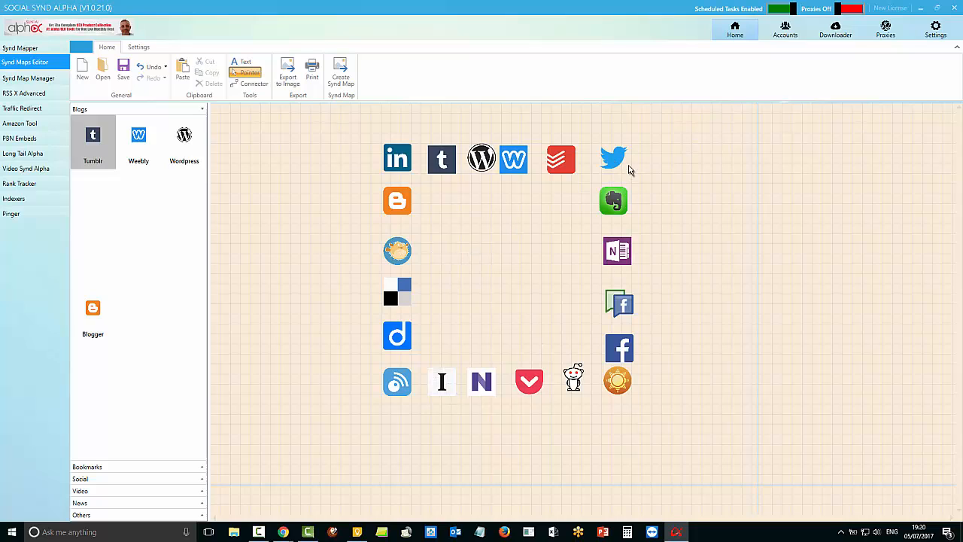
# Step: Move the Twitter icon into the middle of the ring and shift the Todoist, Weebly and WordPress icons right along the top row
pyautogui.moveTo(615, 159); pyautogui.dragTo(509, 258)
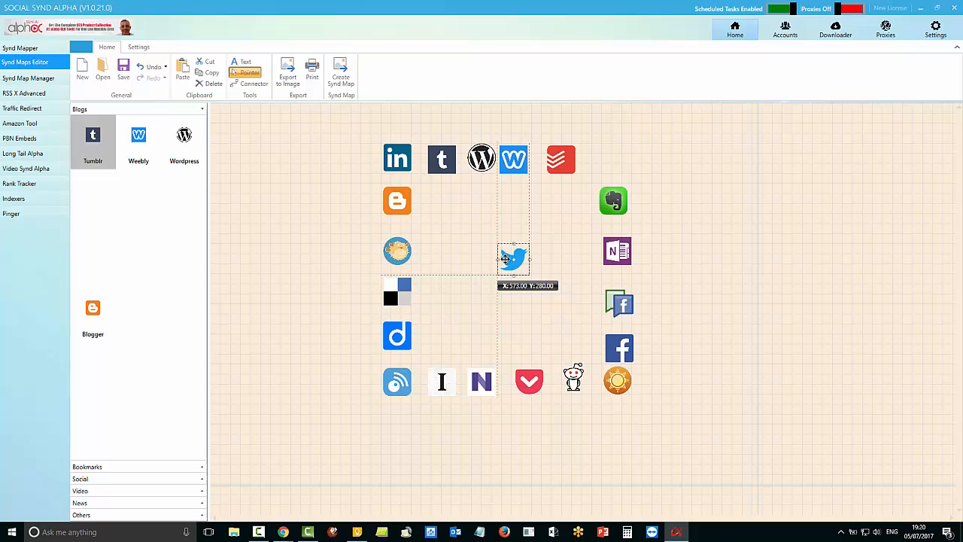
pyautogui.moveTo(506, 259); pyautogui.dragTo(505, 259)
pyautogui.moveTo(560, 158); pyautogui.dragTo(605, 159)
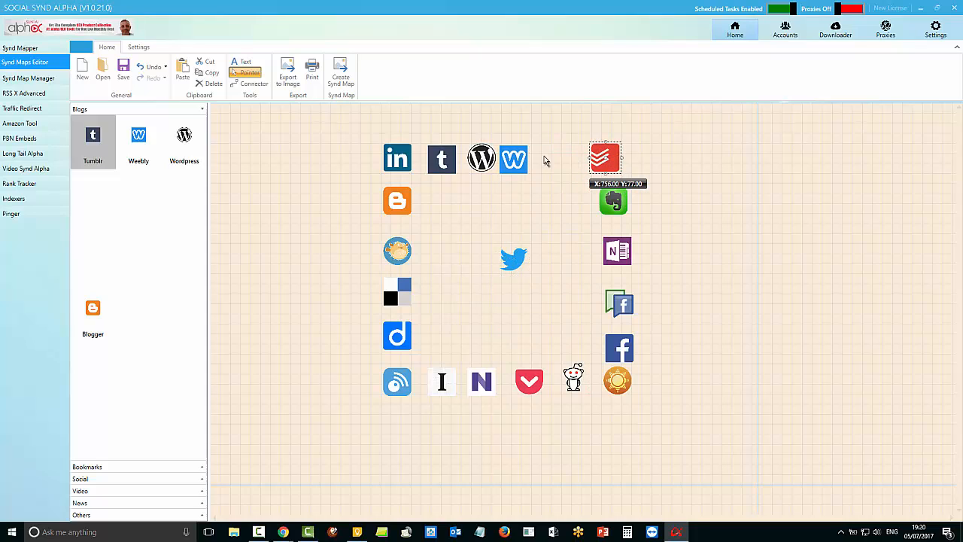
pyautogui.moveTo(520, 157); pyautogui.dragTo(569, 159)
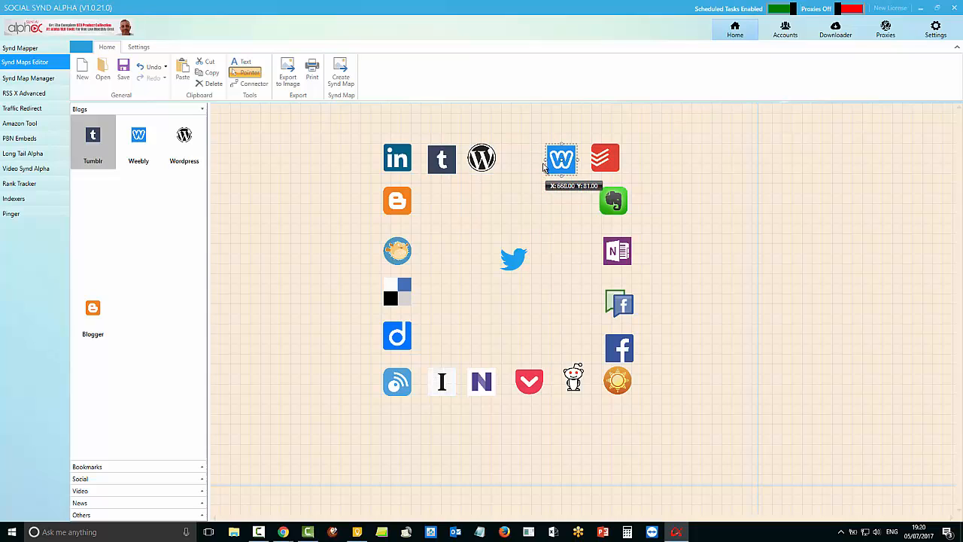
pyautogui.moveTo(483, 158); pyautogui.dragTo(506, 158)
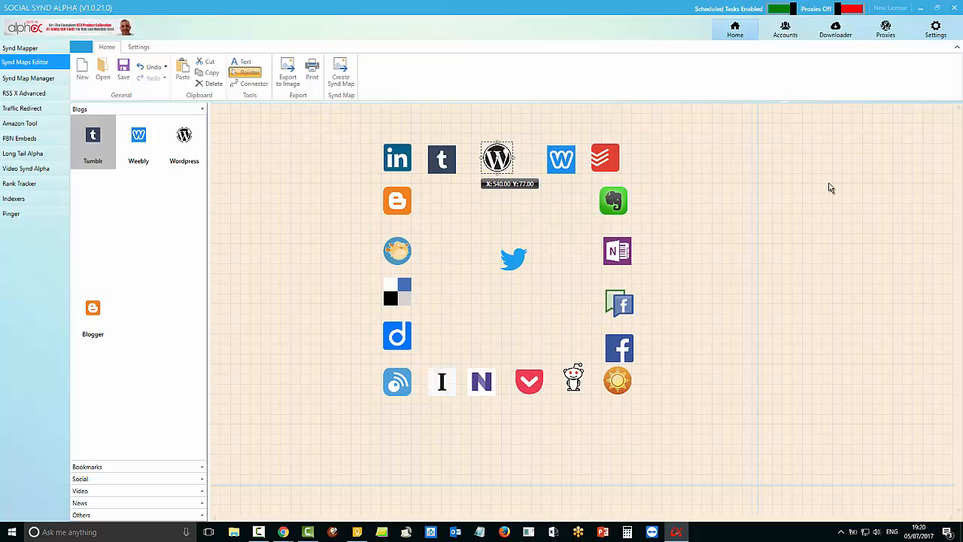
# Step: Align the central Twitter icon directly below the WordPress icon and clear the selection
pyautogui.moveTo(514, 260)
pyautogui.mouseDown()
pyautogui.moveTo(506, 259)
pyautogui.moveTo(524, 259)
pyautogui.moveTo(506, 259)
pyautogui.mouseUp()
pyautogui.click(783, 269)
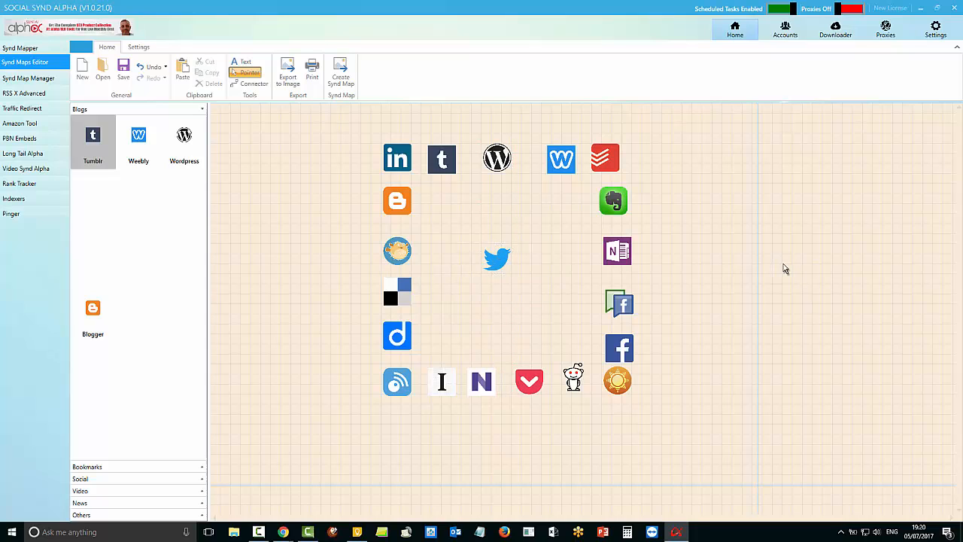
pyautogui.click(498, 267)
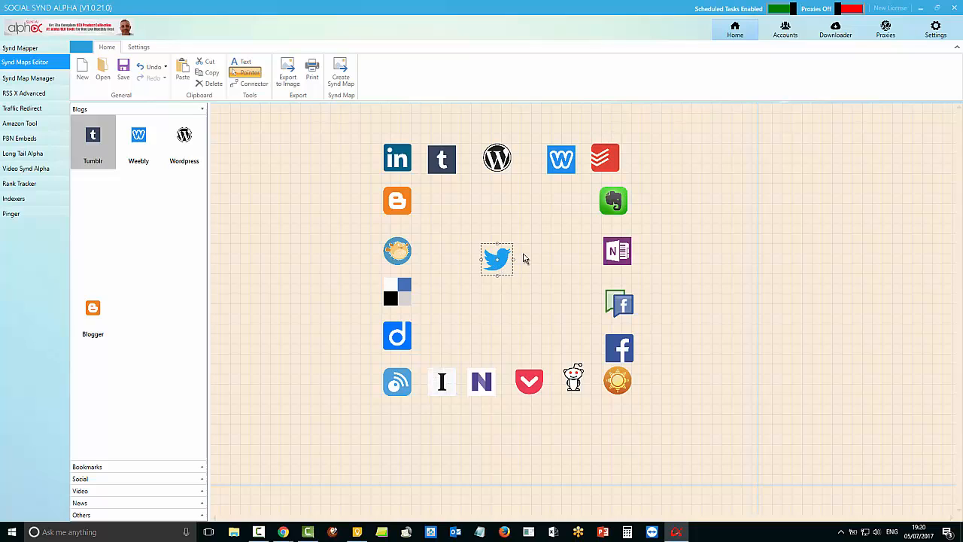
pyautogui.click(260, 131)
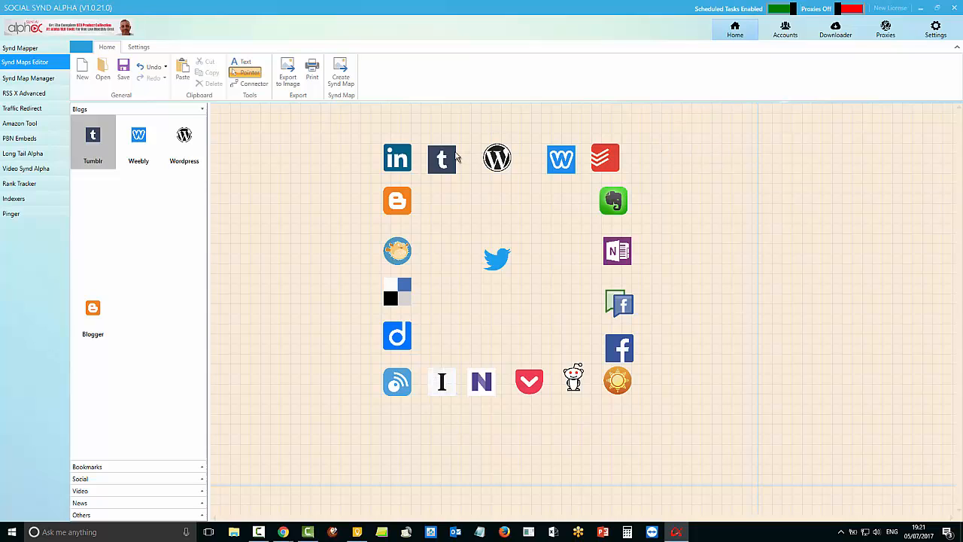
# Step: Move the Tumblr and Weebly icons closer to the WordPress icon to even out their spacing
pyautogui.moveTo(454, 158); pyautogui.dragTo(462, 158)
pyautogui.moveTo(555, 164); pyautogui.dragTo(540, 161)
pyautogui.click(867, 301)
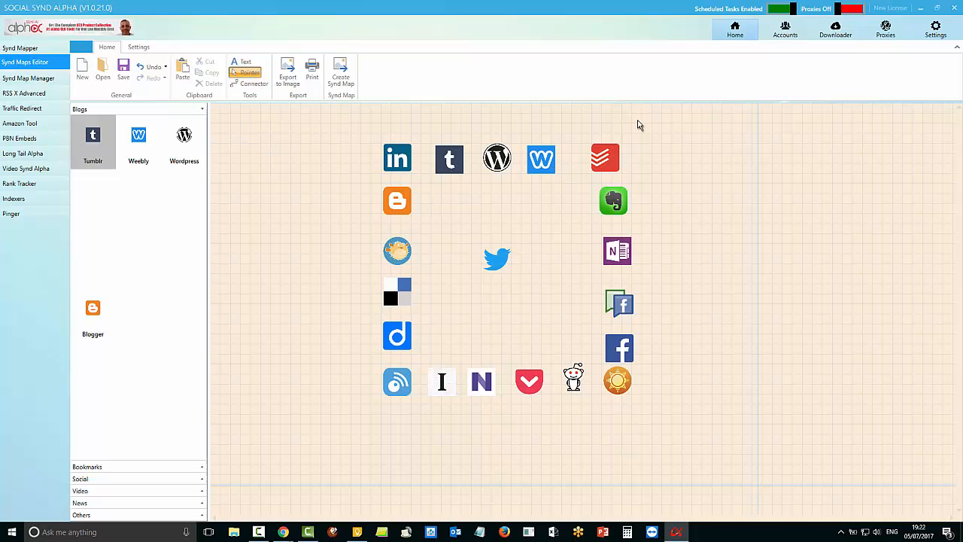
# Step: Draw a connector arrow from the central Twitter icon to the Blogger icon
pyautogui.click(254, 83)
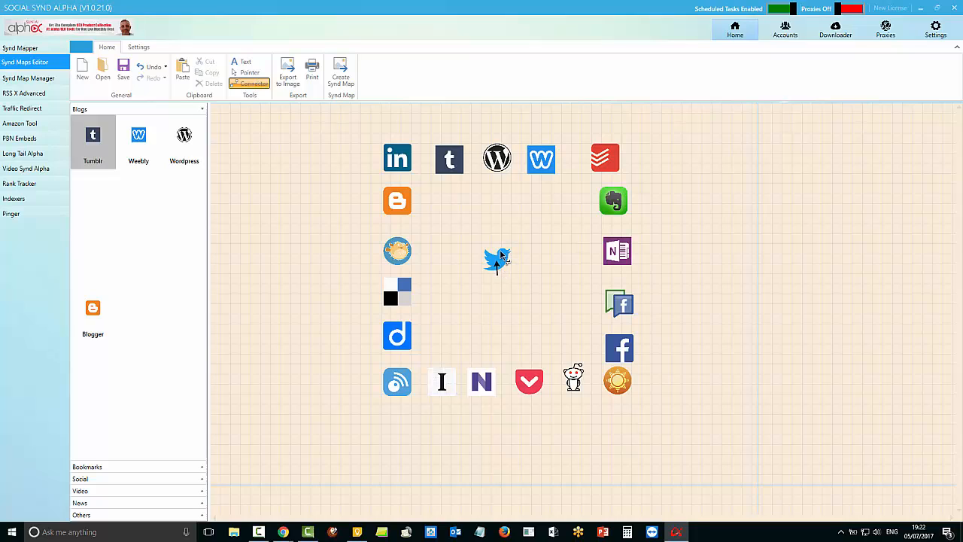
pyautogui.moveTo(500, 260); pyautogui.dragTo(524, 209)
pyautogui.moveTo(524, 210); pyautogui.dragTo(404, 204)
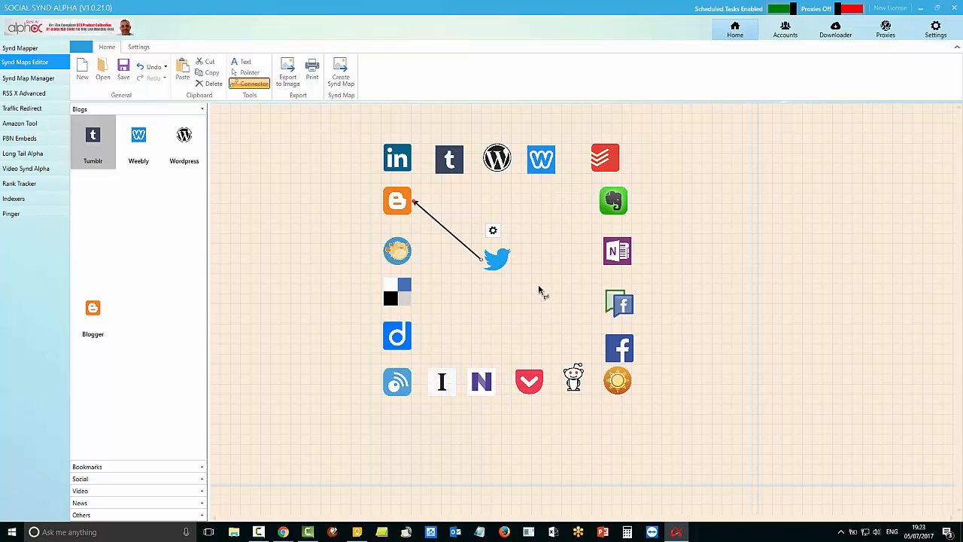
# Step: Edit the Twitter-to-Blogger connector's applet, setting the trigger to New link by you and the action to Create a photo post
pyautogui.click(492, 232)
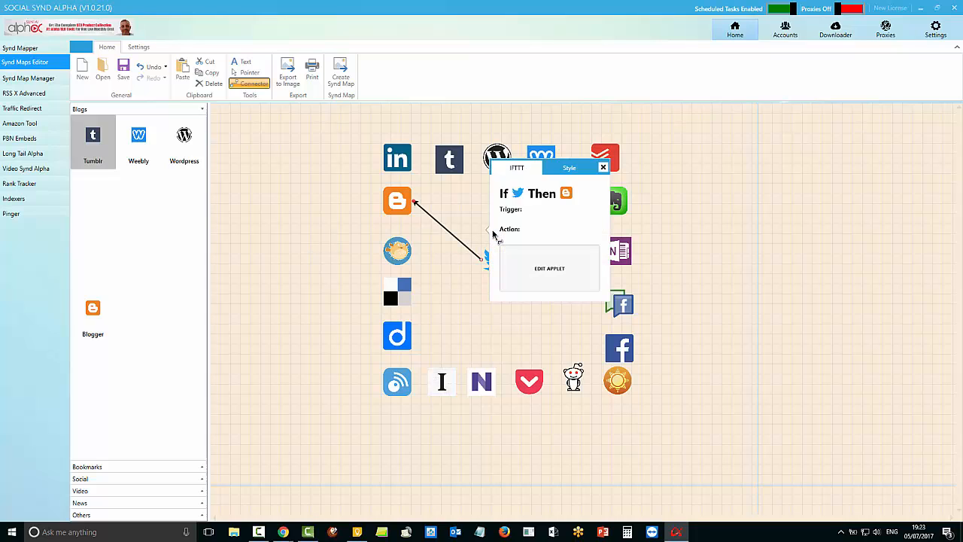
pyautogui.click(553, 268)
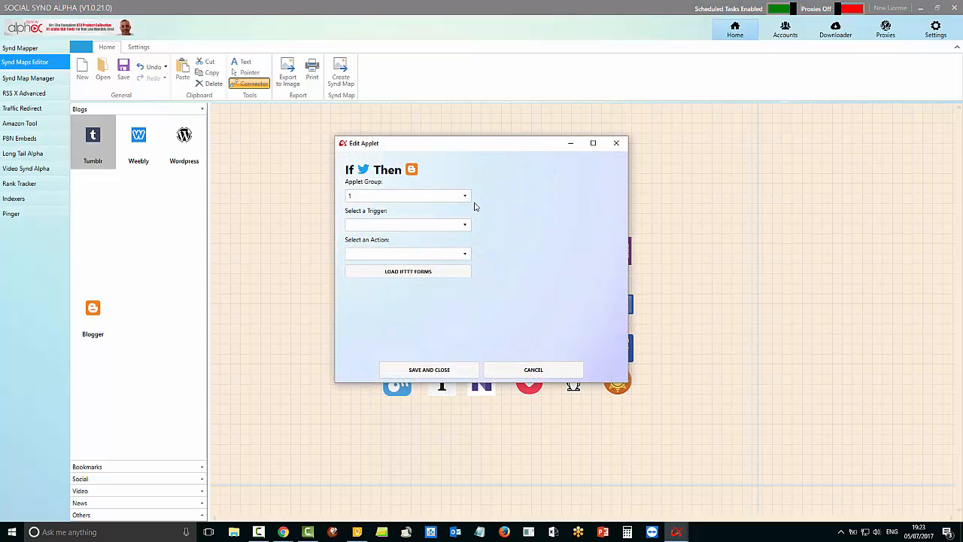
pyautogui.click(463, 226)
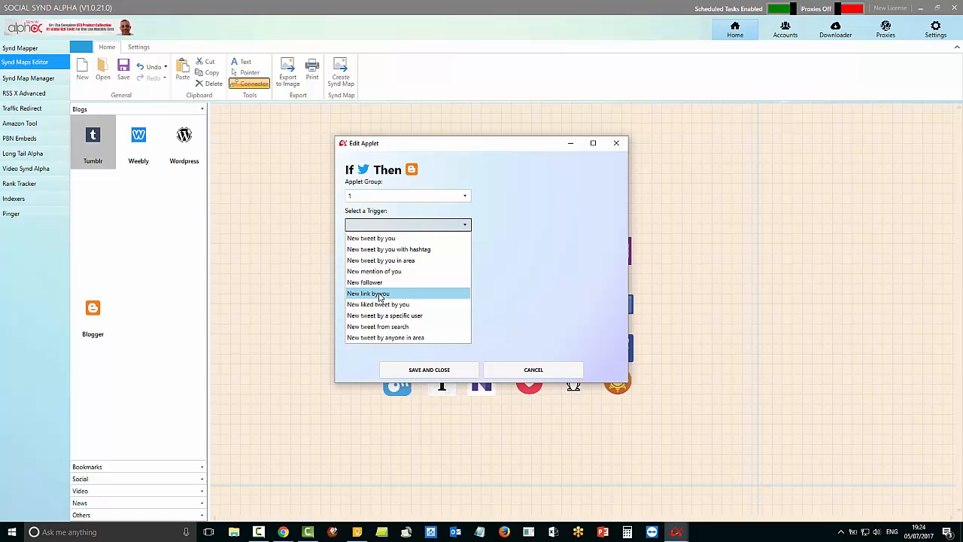
pyautogui.click(379, 293)
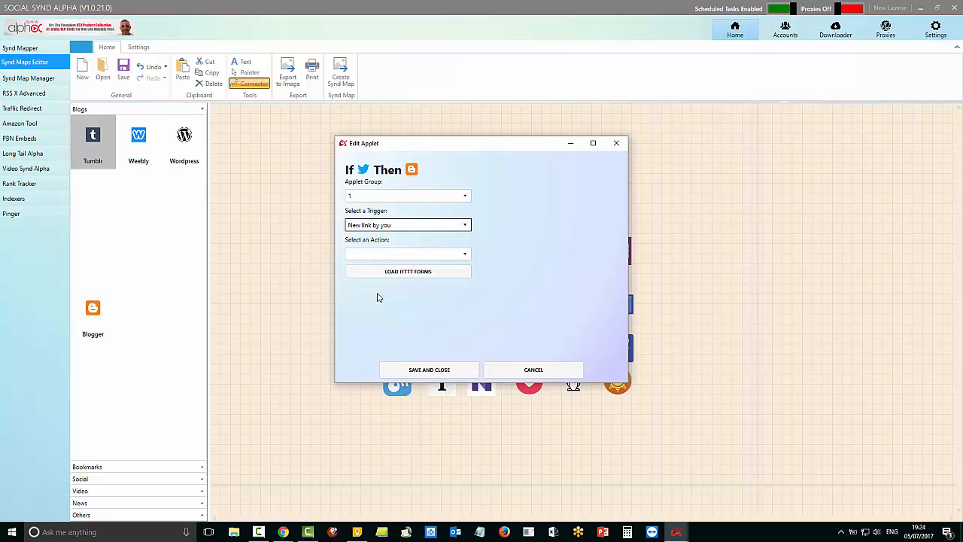
pyautogui.click(464, 254)
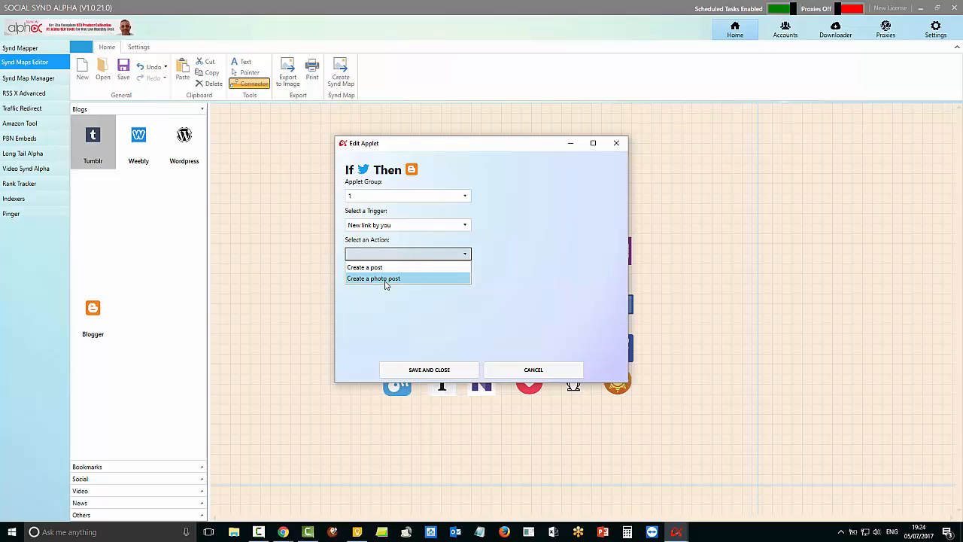
pyautogui.click(385, 278)
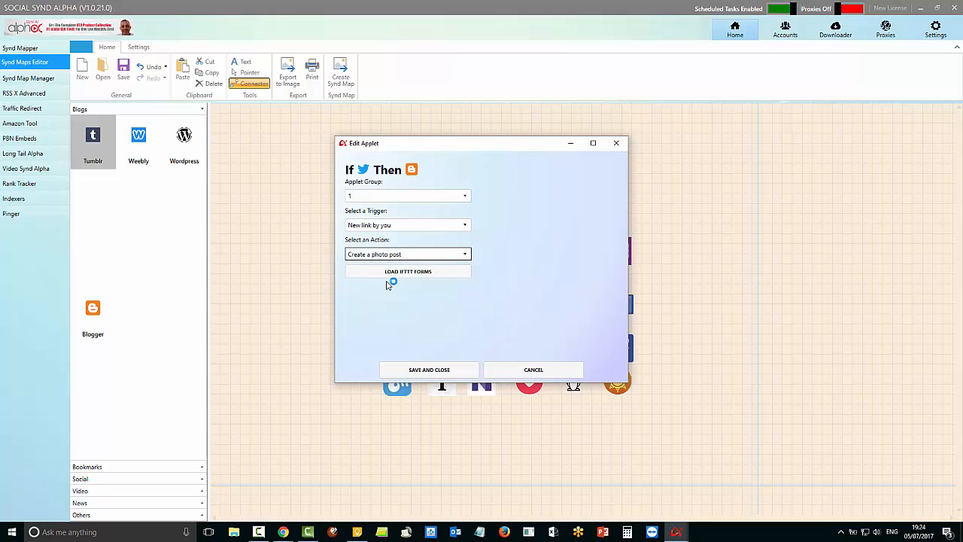
# Step: Load the IFTTT form fields for the Twitter-to-Blogger applet
pyautogui.click(433, 370)
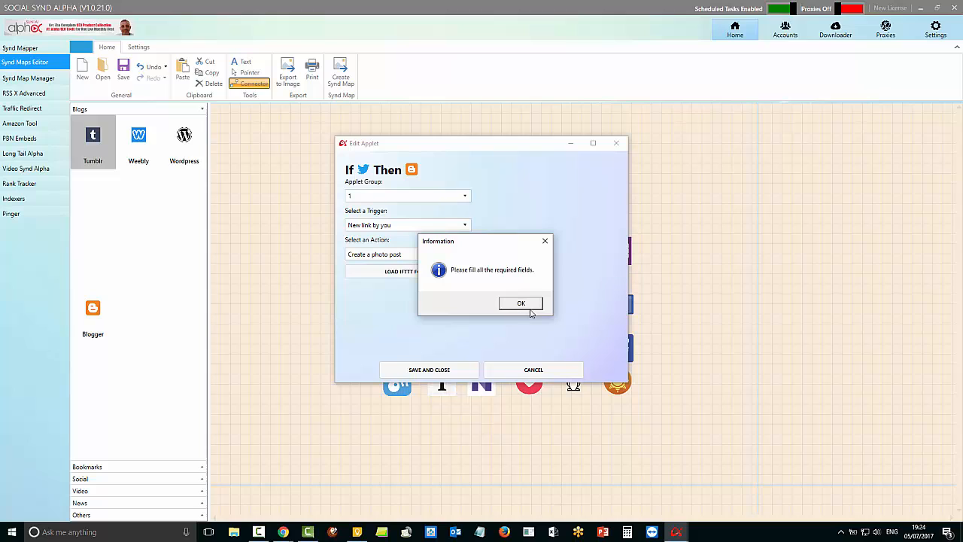
pyautogui.click(525, 303)
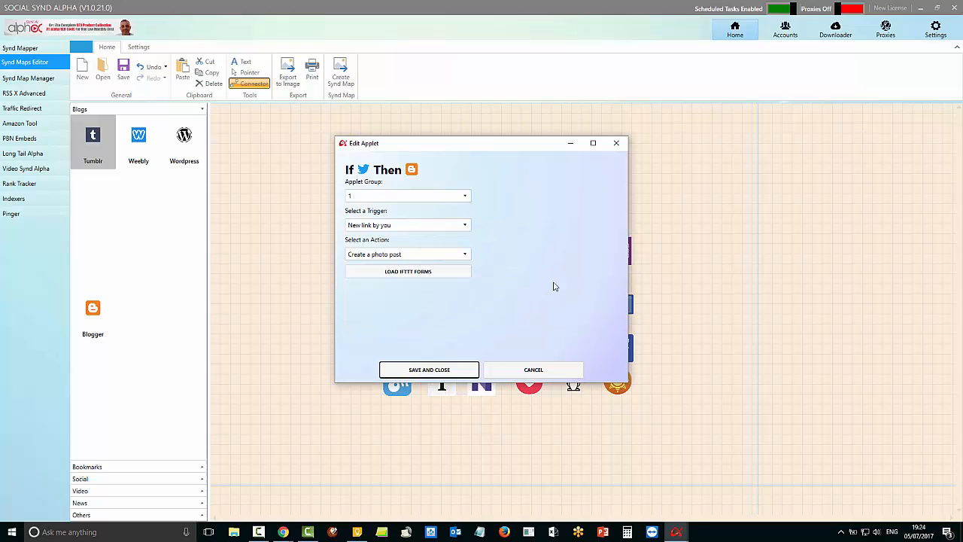
pyautogui.click(399, 273)
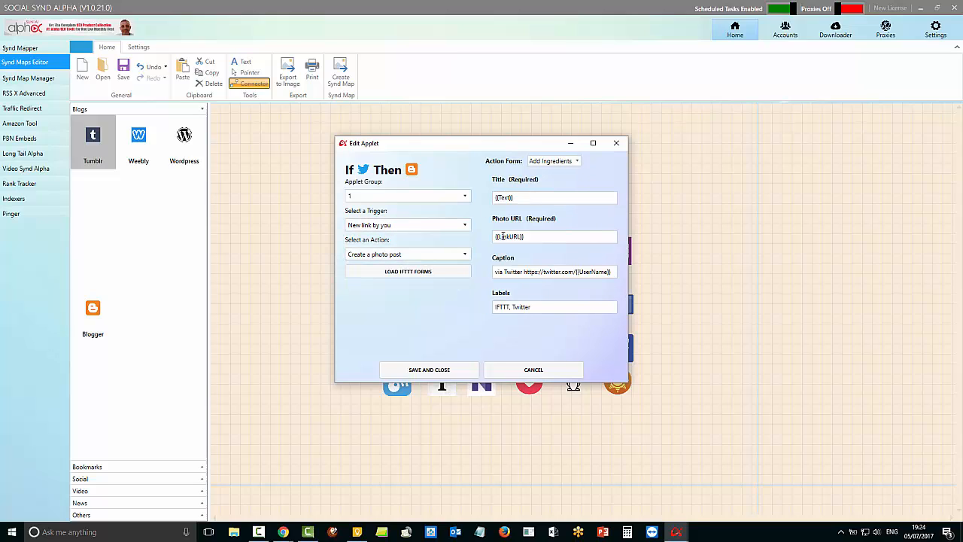
# Step: Clear the default text "IFTTT, Twitter" from the Blogger post's Labels field
pyautogui.click(527, 196)
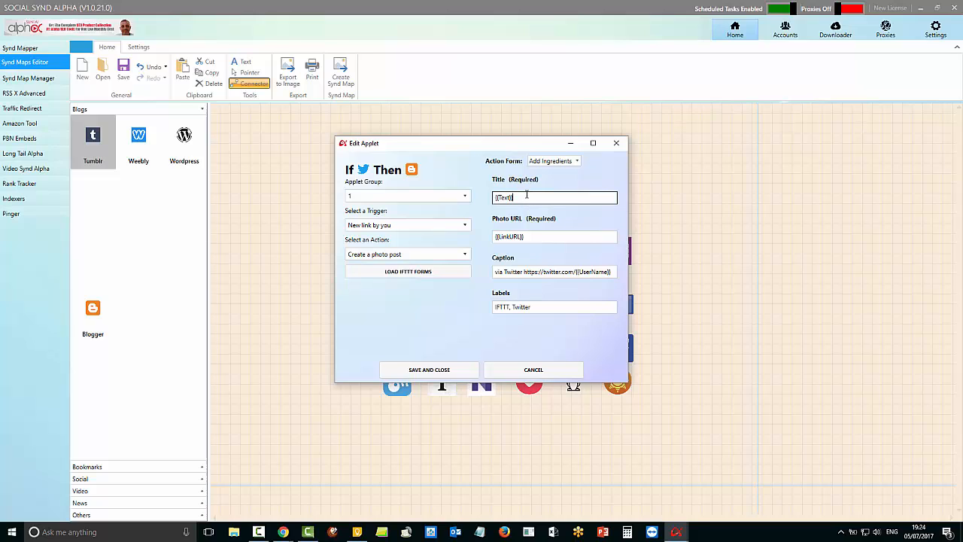
pyautogui.click(549, 237)
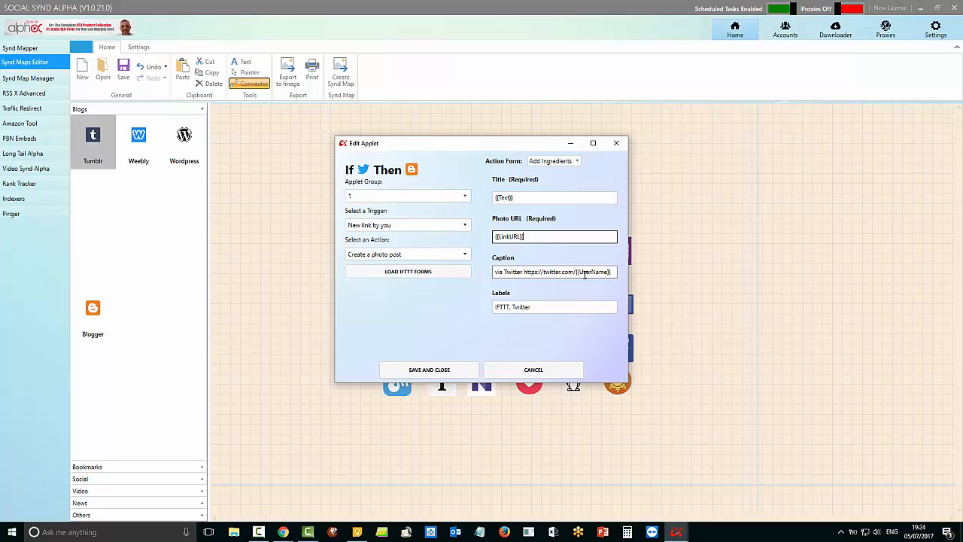
pyautogui.click(549, 306)
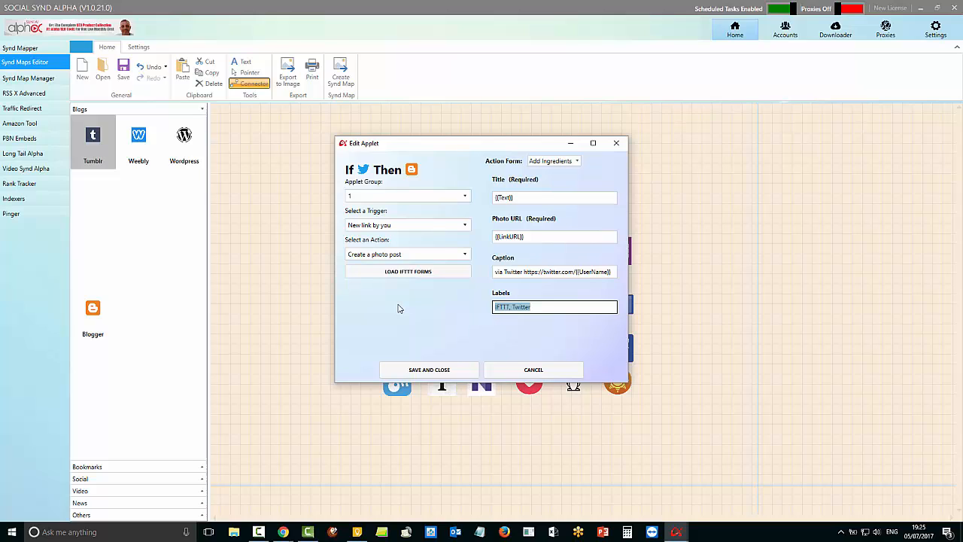
pyautogui.press('BackSpace')
# Step: Try the UserName ingredient in the Labels field, and clear the field again
pyautogui.click(575, 164)
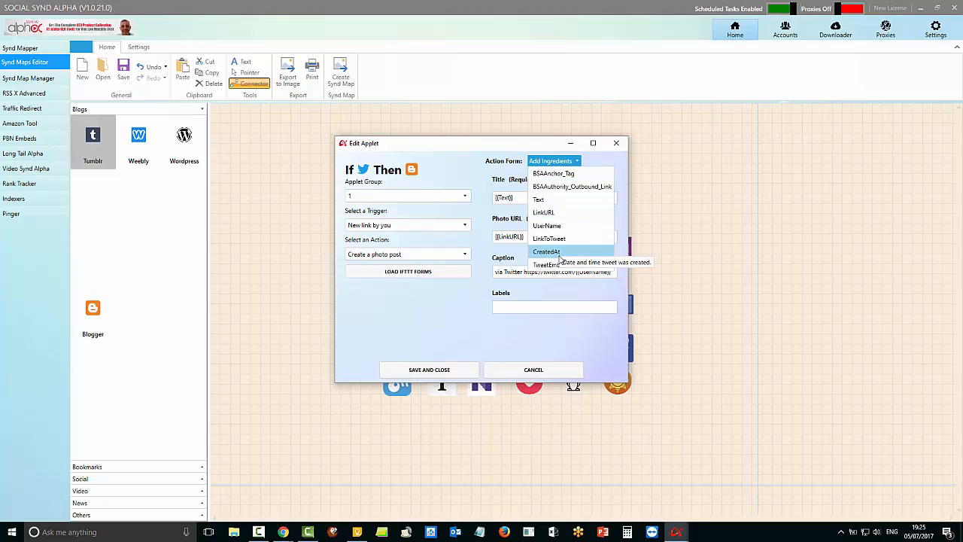
pyautogui.click(561, 225)
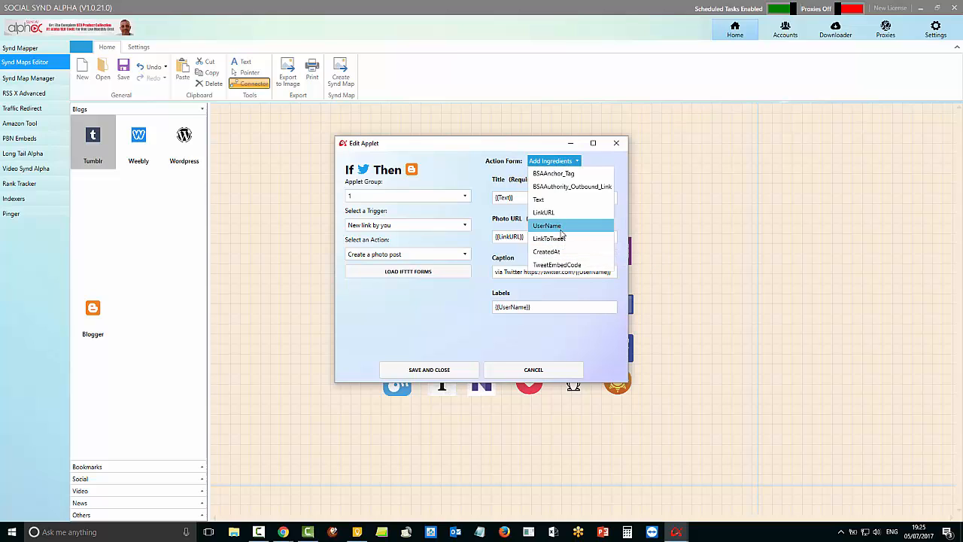
pyautogui.click(552, 307)
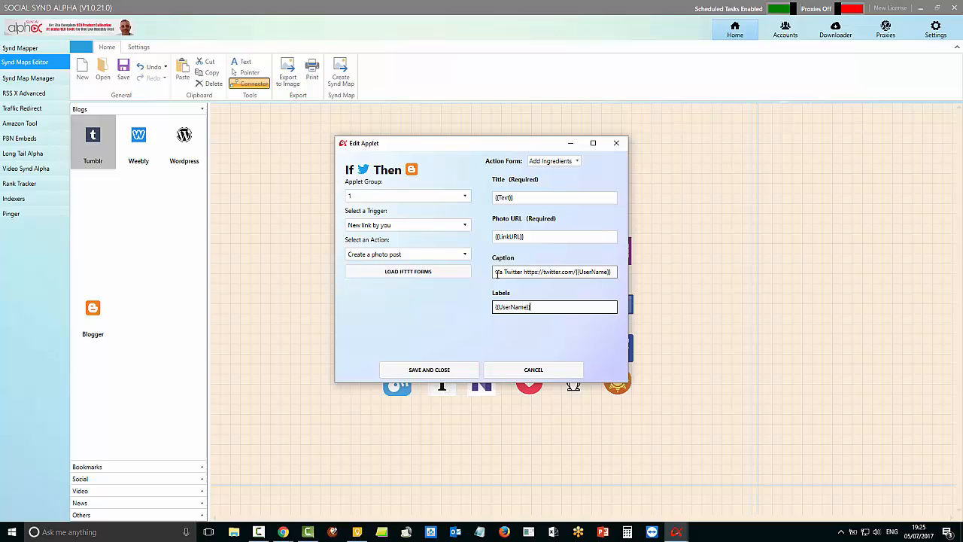
pyautogui.moveTo(610, 271); pyautogui.dragTo(452, 276)
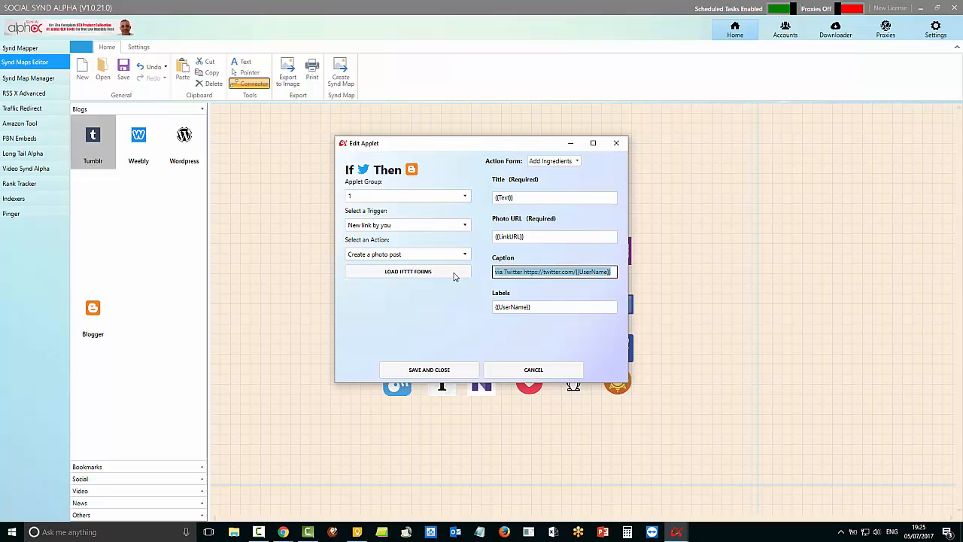
pyautogui.click(547, 306)
pyautogui.moveTo(550, 306); pyautogui.dragTo(447, 306)
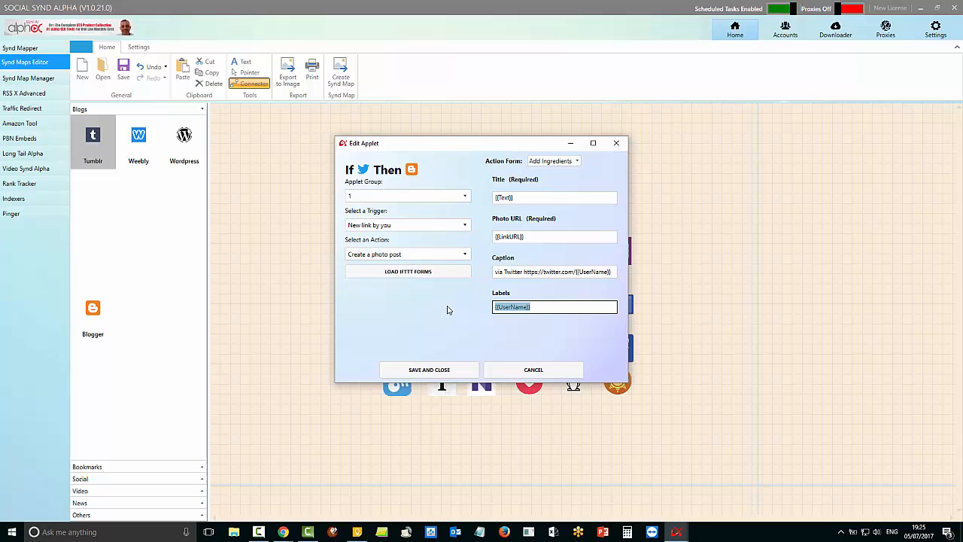
pyautogui.press('BackSpace')
# Step: Add a second LinkURL ingredient to the Photo URL field, separated by a space, and save the Blogger applet
pyautogui.click(531, 196)
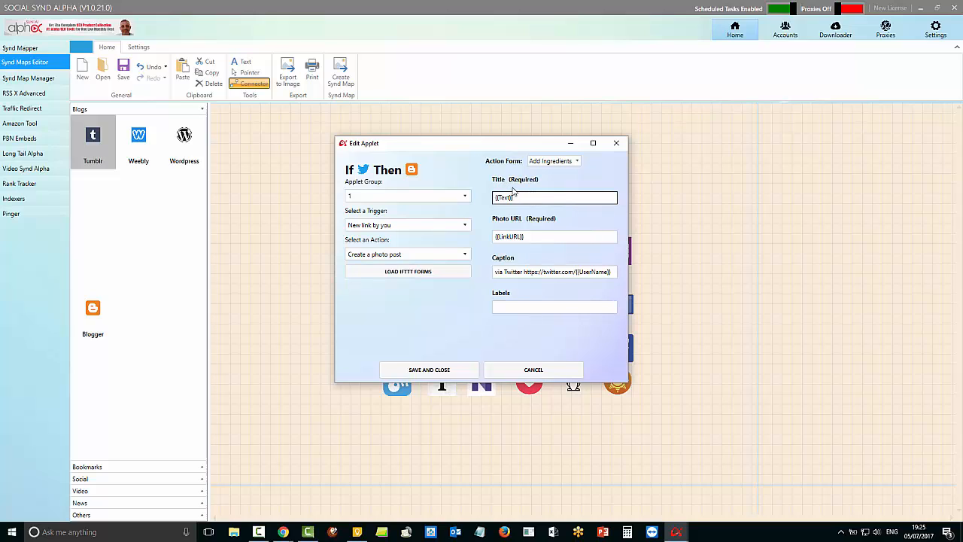
pyautogui.click(550, 236)
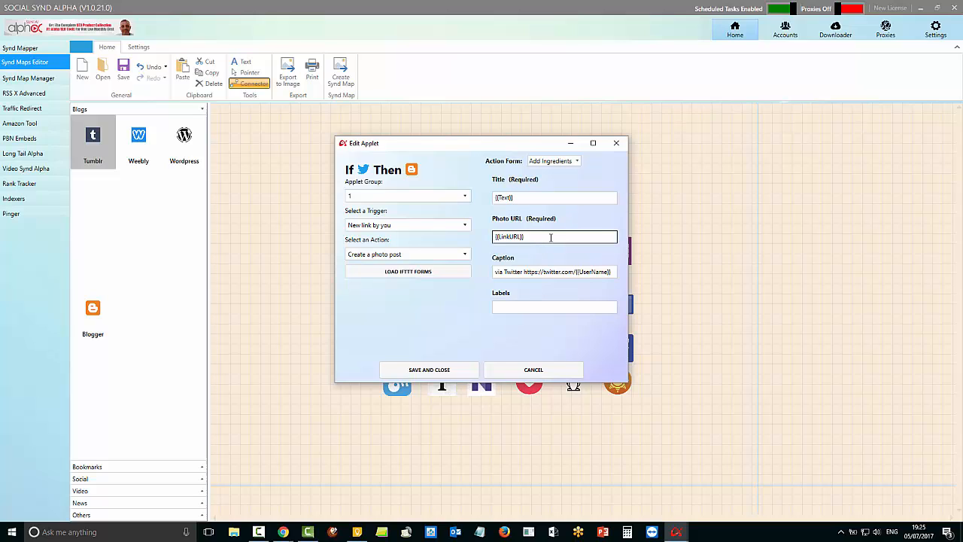
pyautogui.click(571, 161)
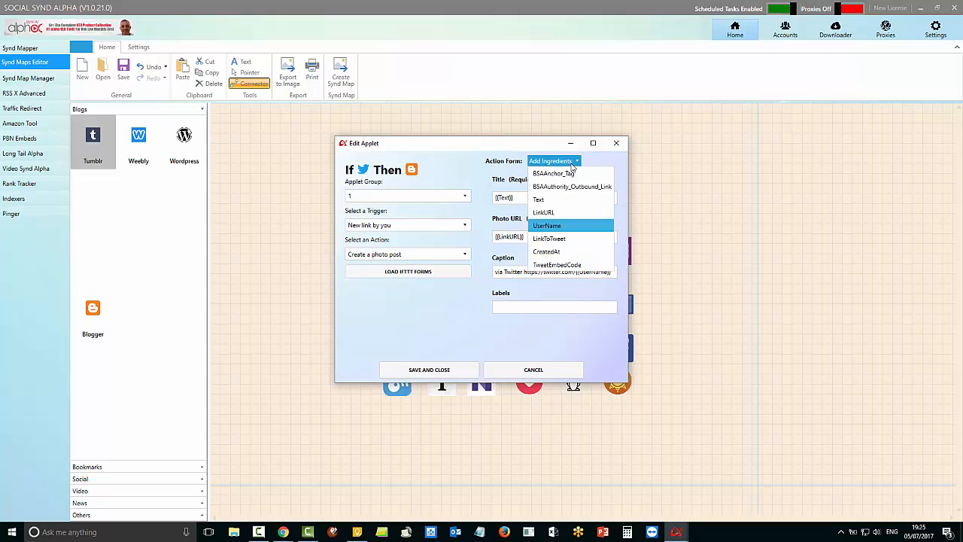
pyautogui.click(548, 214)
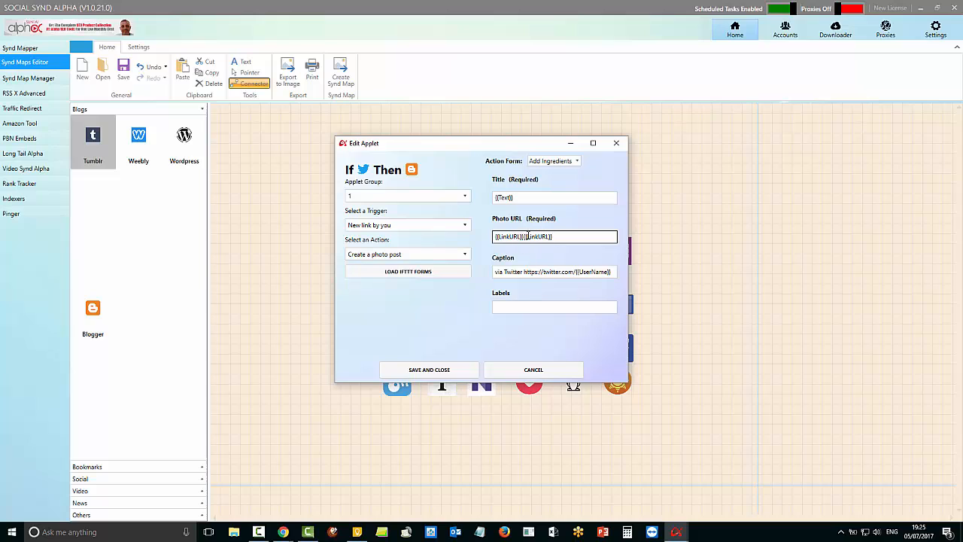
pyautogui.click(525, 237)
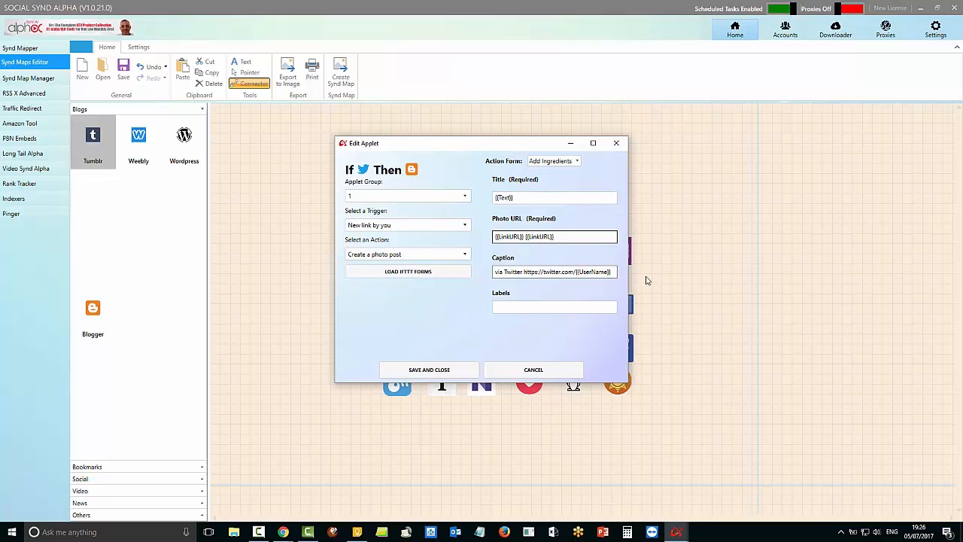
pyautogui.click(437, 371)
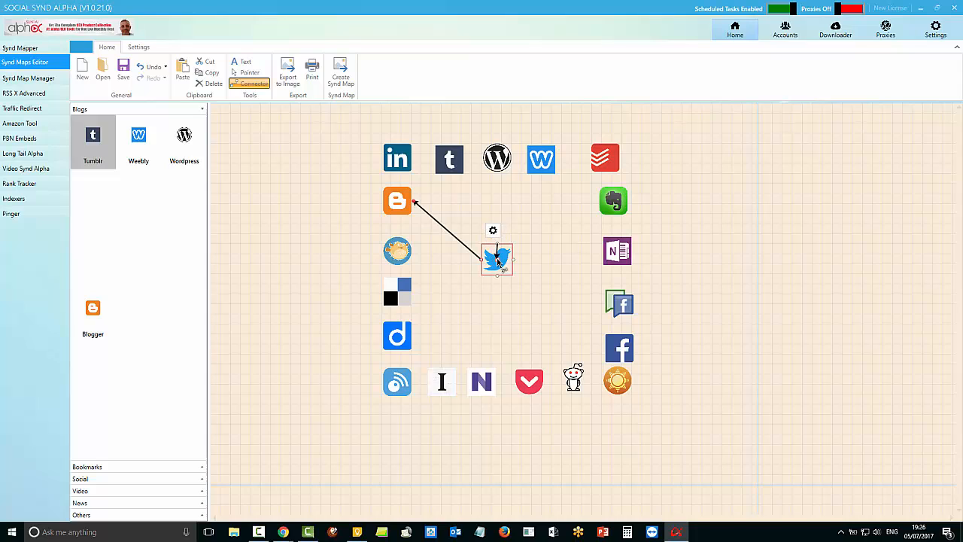
# Step: Draw a connector arrow from the central Twitter icon to the Tumblr icon and open its applet for editing
pyautogui.moveTo(493, 261); pyautogui.dragTo(450, 162)
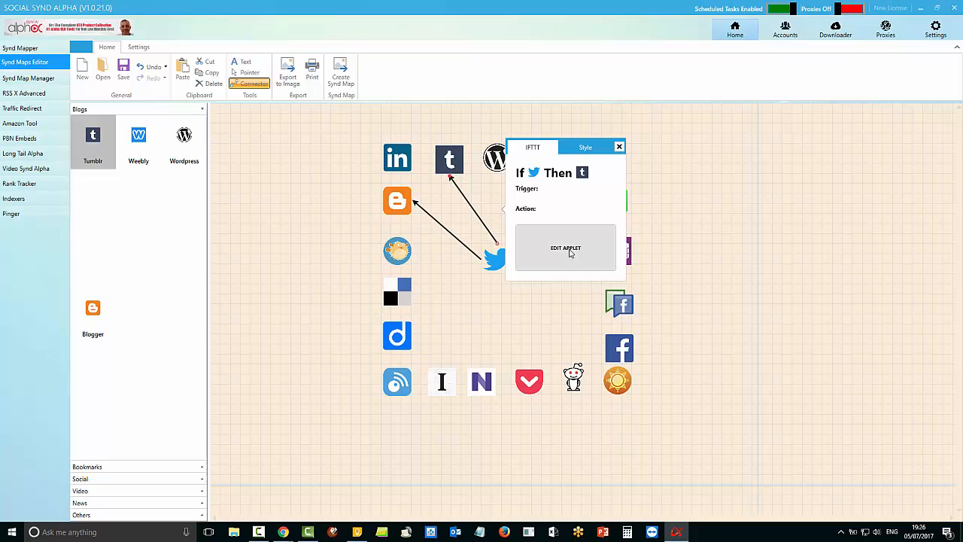
pyautogui.click(570, 253)
# Step: Set the Tumblr applet's trigger to New link by you and action to Create a text post, and load its IFTTT forms
pyautogui.click(464, 224)
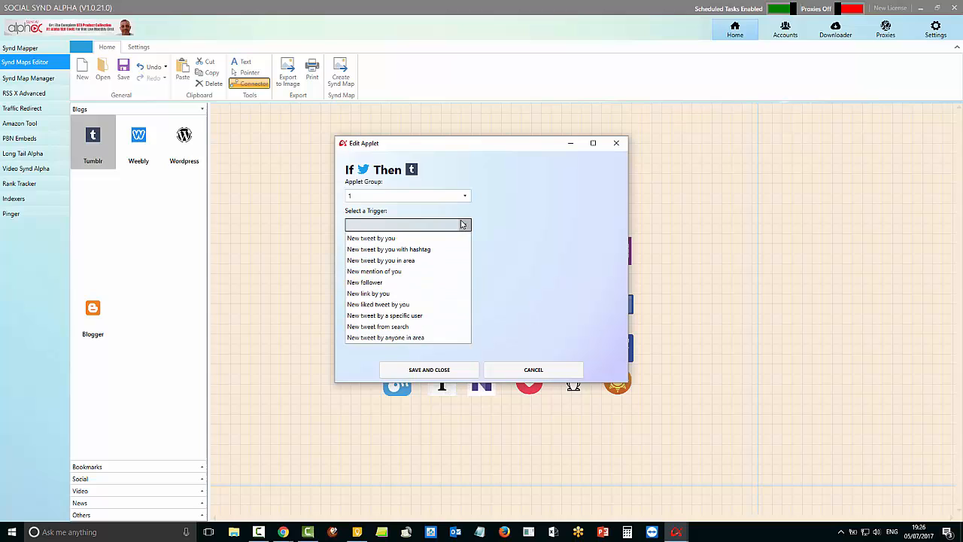
pyautogui.click(369, 294)
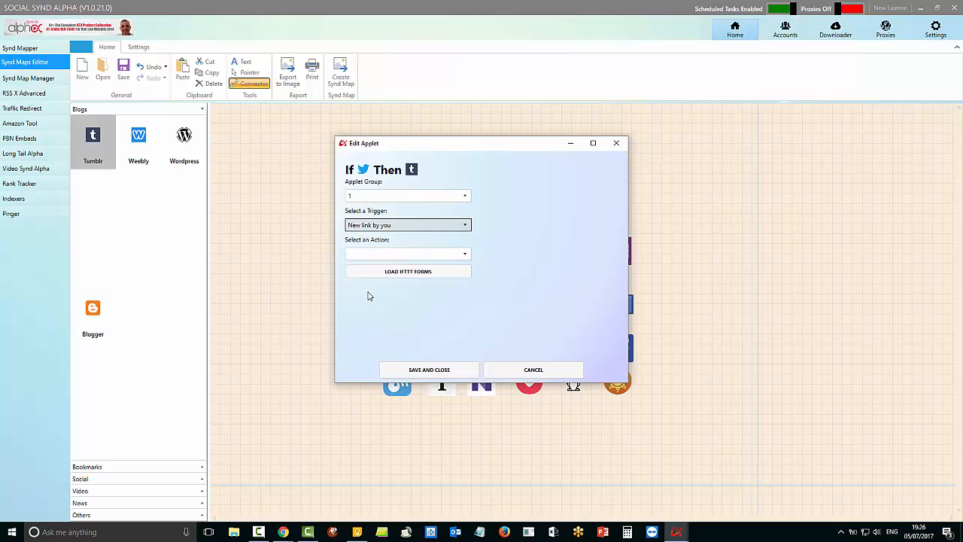
pyautogui.click(466, 253)
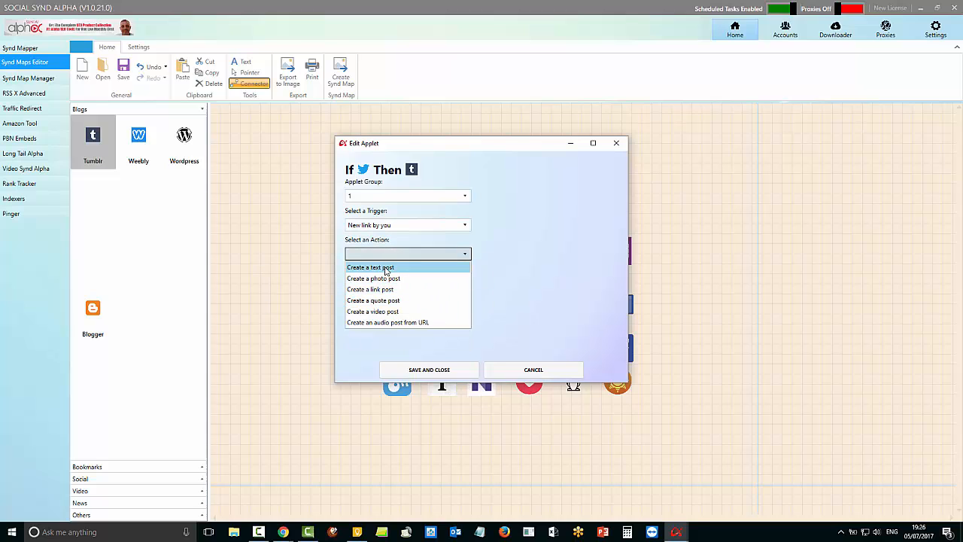
pyautogui.click(386, 267)
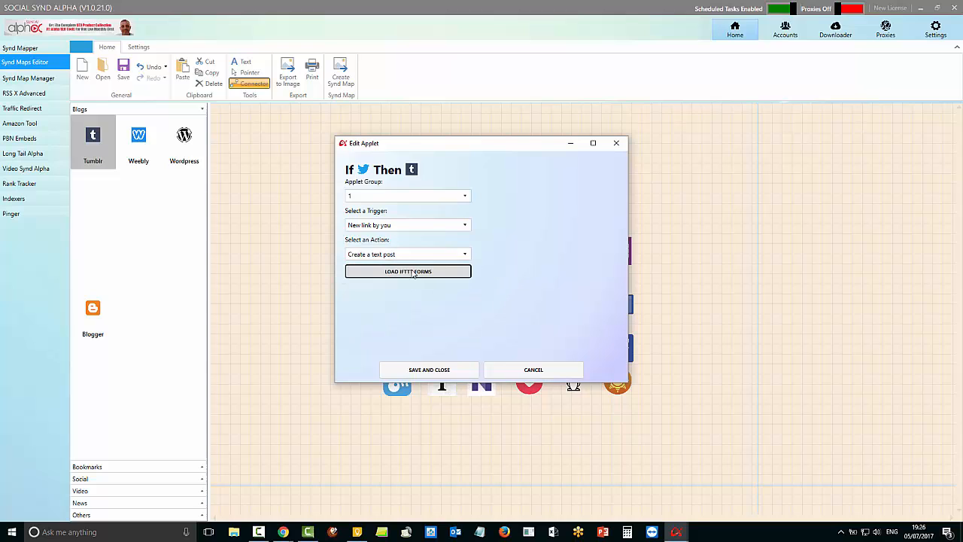
pyautogui.click(415, 272)
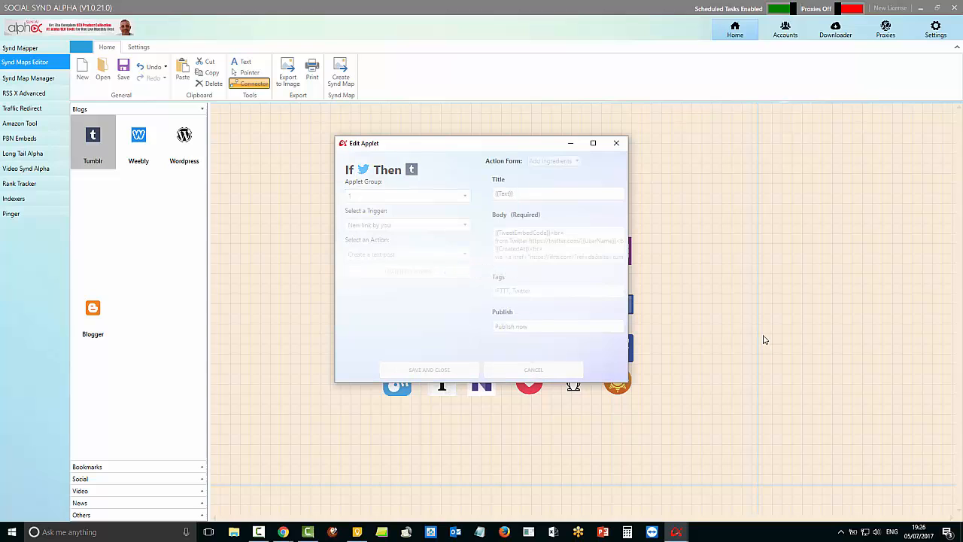
# Step: Enlarge the applet editor and delete the CreatedAt line and the "via IFTTT" link line from the Body field
pyautogui.click(495, 196)
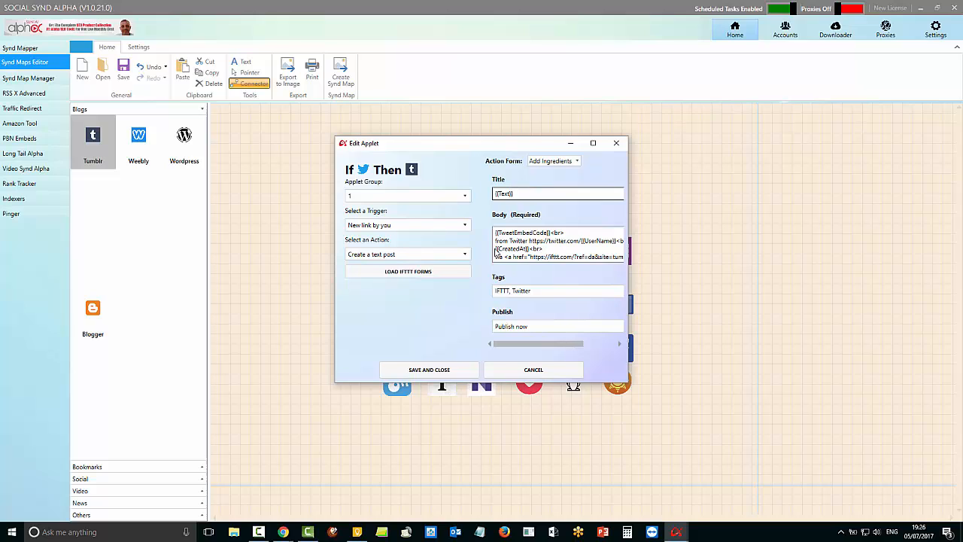
pyautogui.click(496, 251)
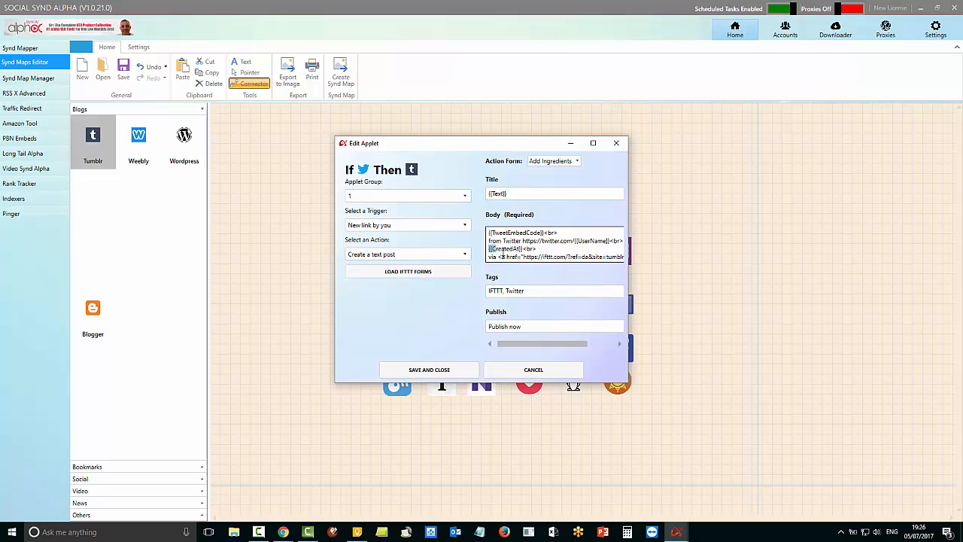
pyautogui.moveTo(501, 248); pyautogui.dragTo(667, 285)
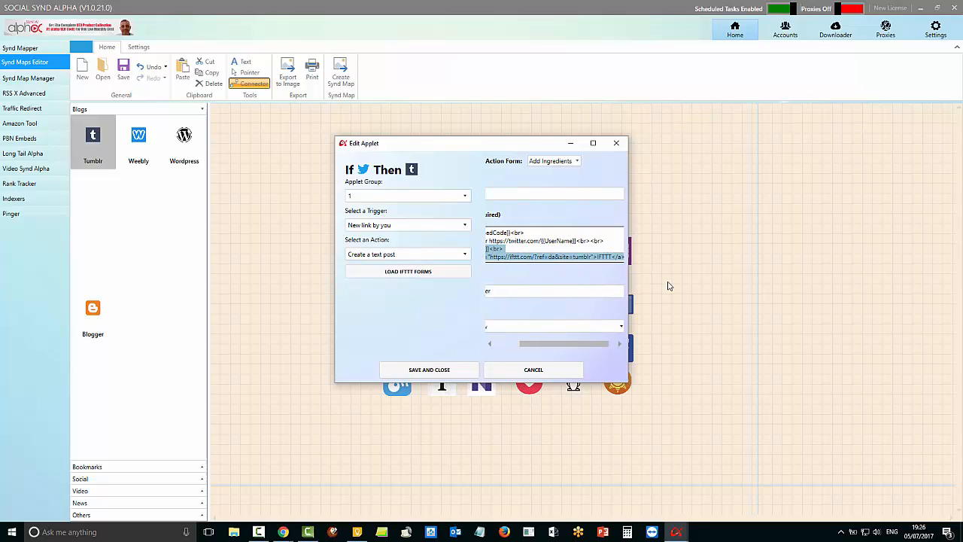
pyautogui.click(558, 260)
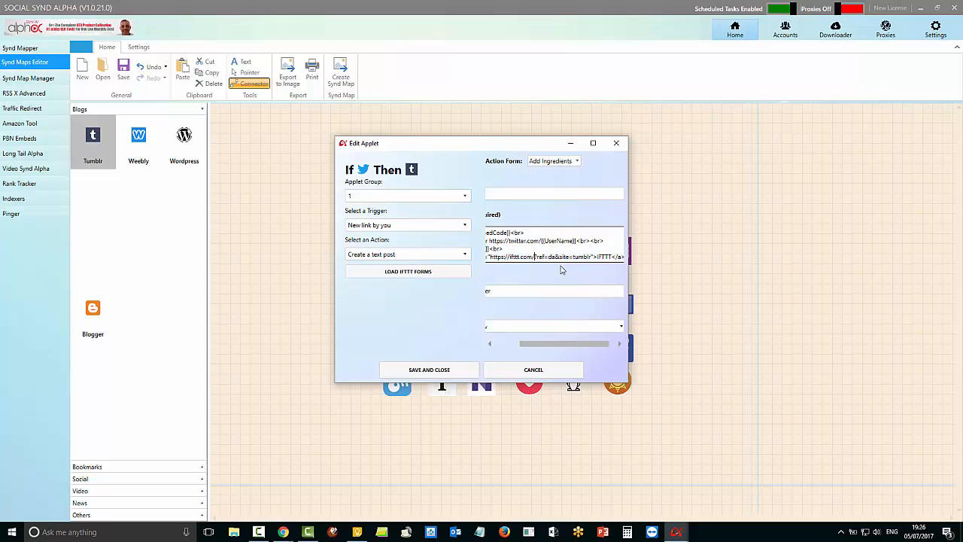
pyautogui.click(593, 143)
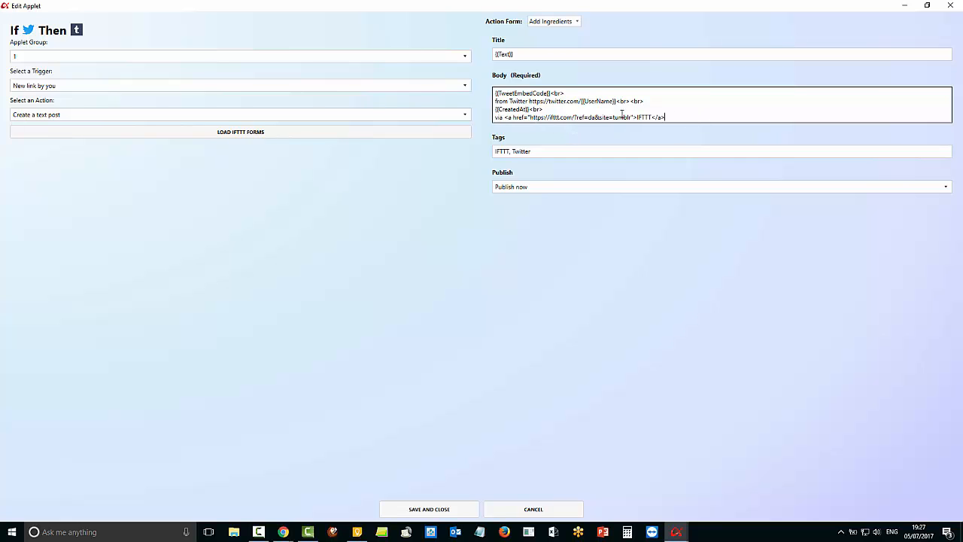
pyautogui.moveTo(665, 118); pyautogui.dragTo(497, 118)
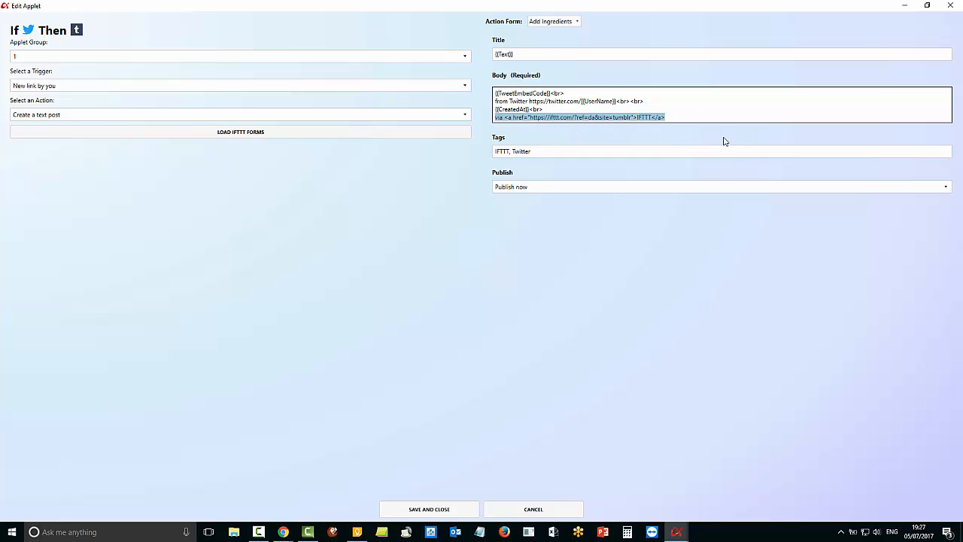
pyautogui.press('BackSpace')
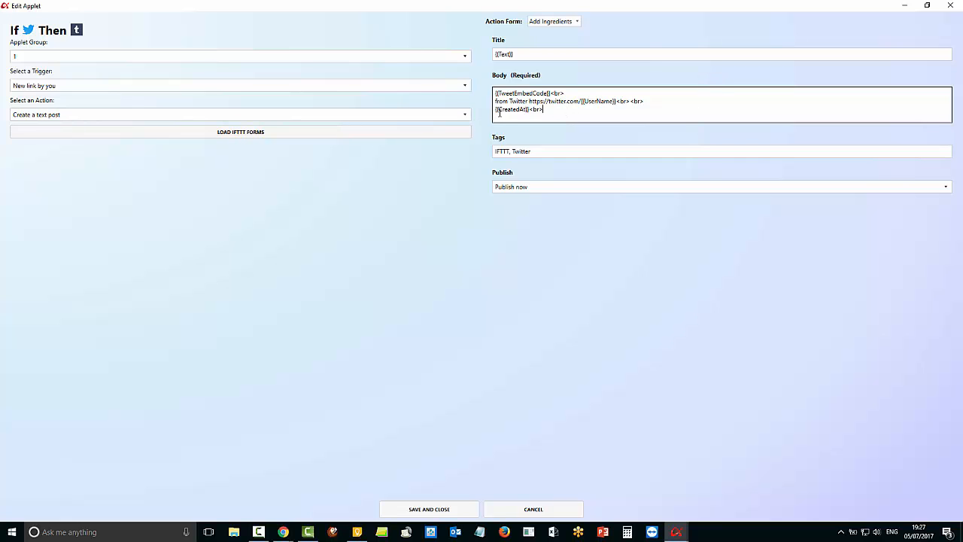
pyautogui.moveTo(543, 109); pyautogui.dragTo(488, 112)
pyautogui.press('BackSpace')
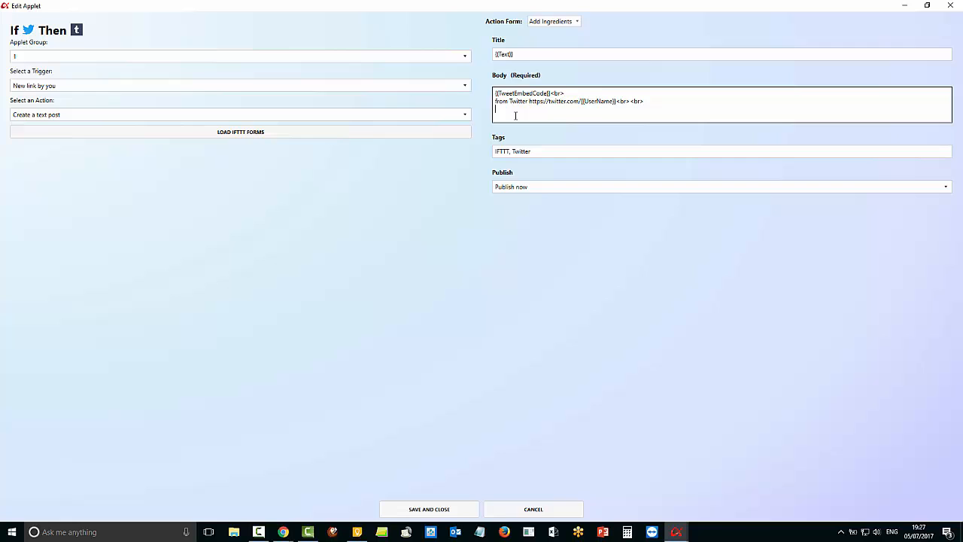
# Step: Clear the Title field of the Tumblr post and reinsert the Text ingredient
pyautogui.click(528, 54)
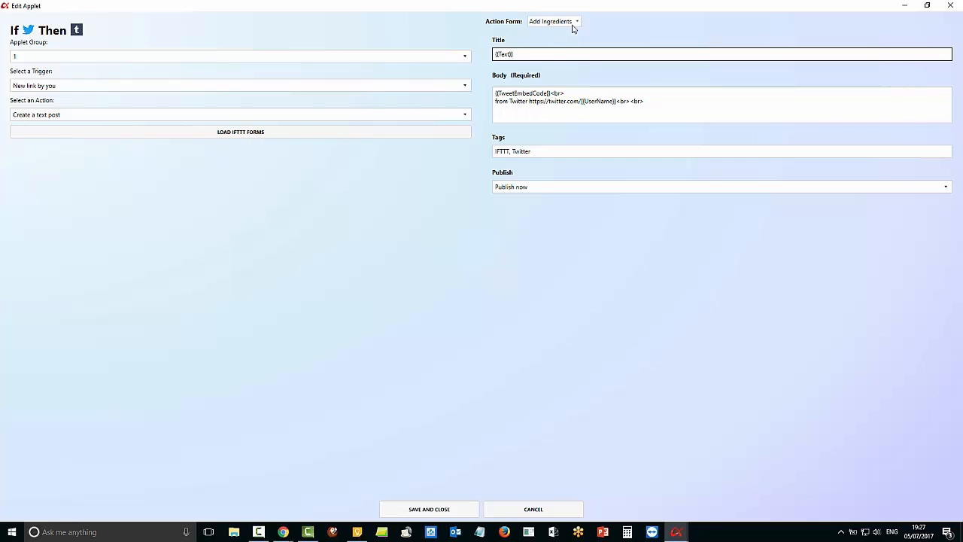
pyautogui.moveTo(527, 54); pyautogui.dragTo(468, 58)
pyautogui.press('BackSpace')
pyautogui.click(578, 21)
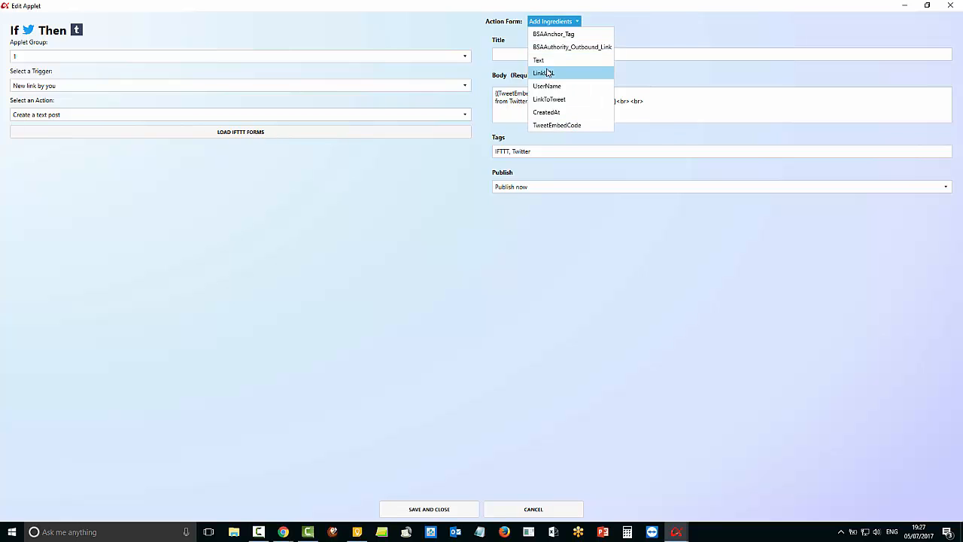
pyautogui.click(540, 61)
pyautogui.click(699, 67)
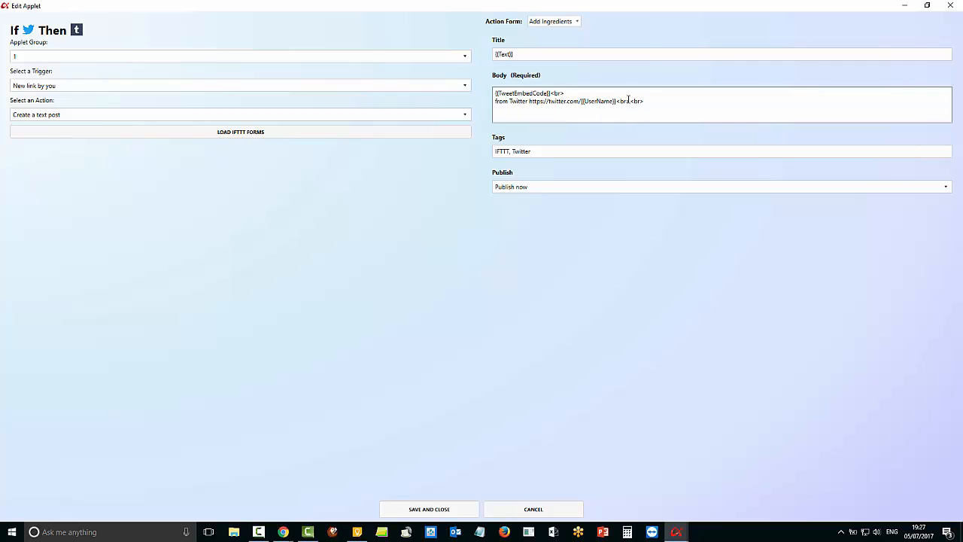
# Step: Add the LinkToTweet ingredient on a new line below the Twitter profile link in the Tumblr post's Body field
pyautogui.click(674, 106)
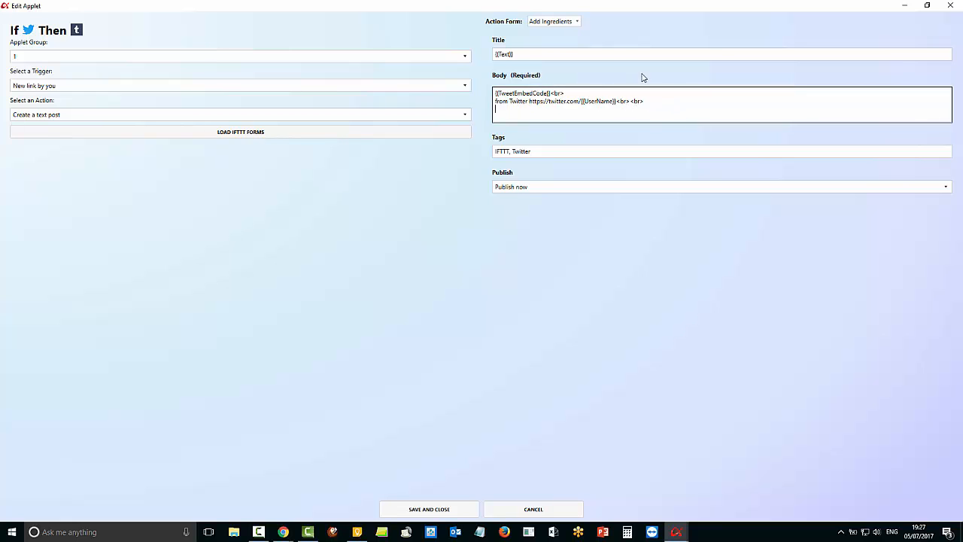
pyautogui.click(578, 22)
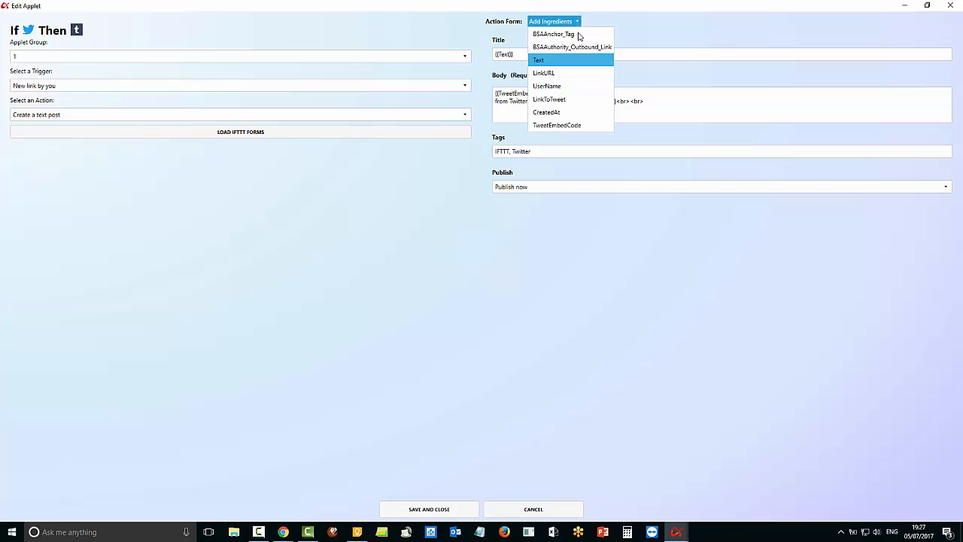
pyautogui.click(558, 103)
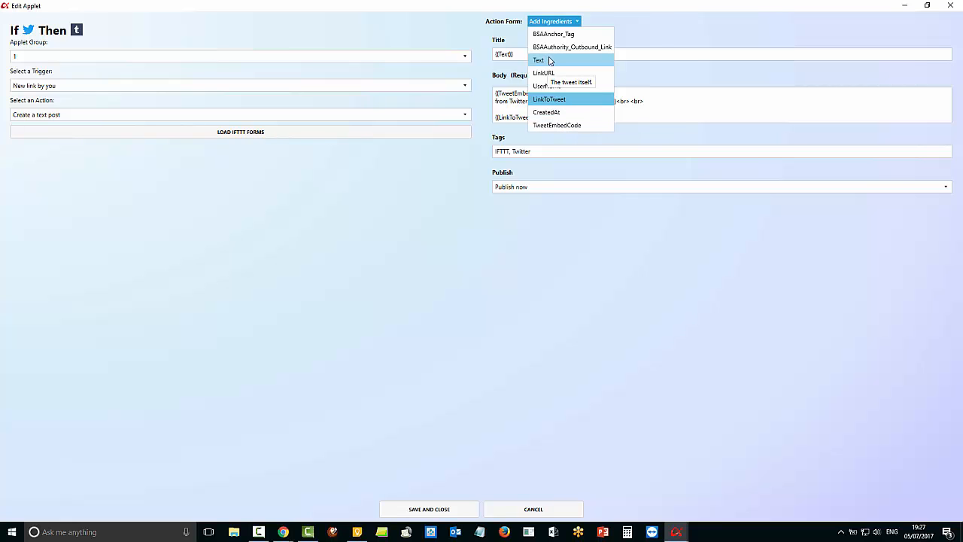
pyautogui.click(687, 254)
# Step: Replace the Tumblr post's tags with the BSAAnchor_Tag ingredient, and save and close the applet
pyautogui.moveTo(537, 152); pyautogui.dragTo(464, 153)
pyautogui.press('BackSpace')
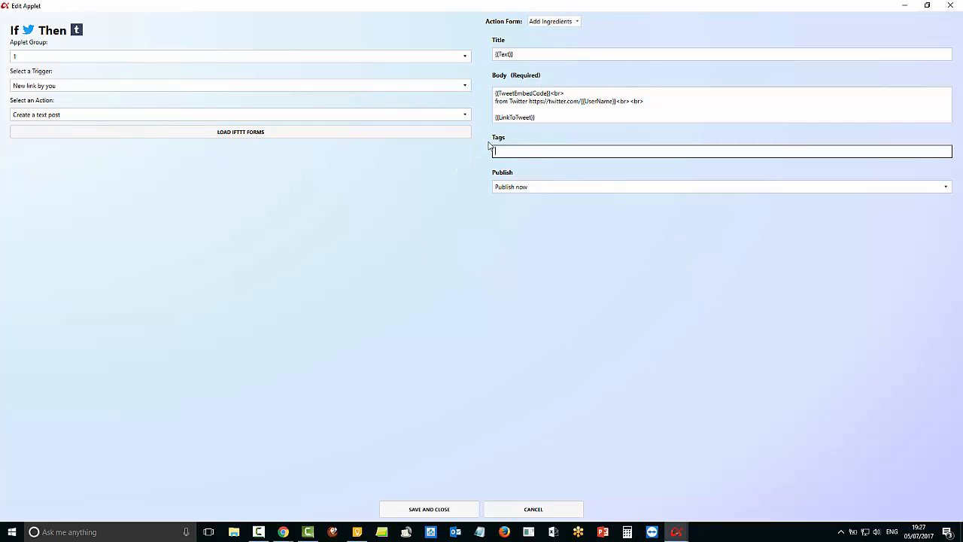
pyautogui.click(571, 26)
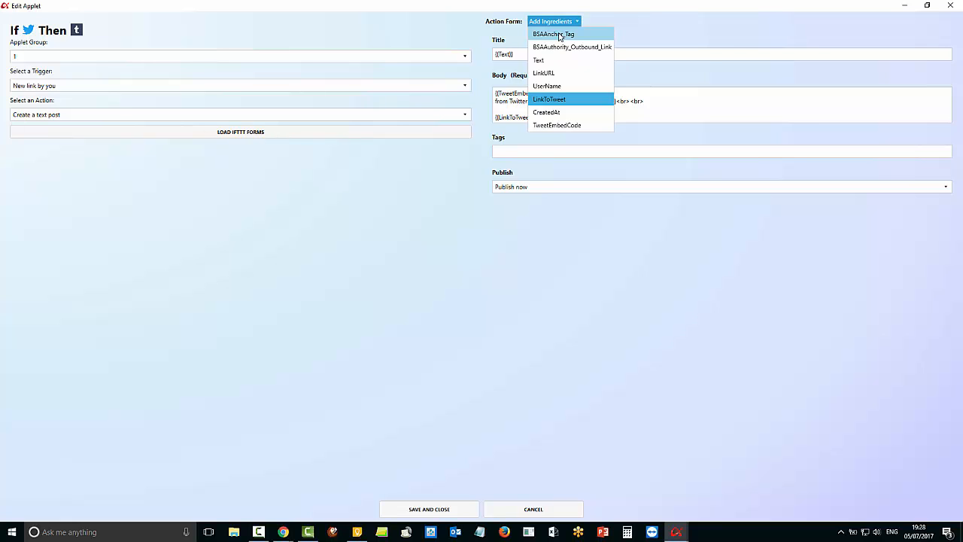
pyautogui.click(559, 34)
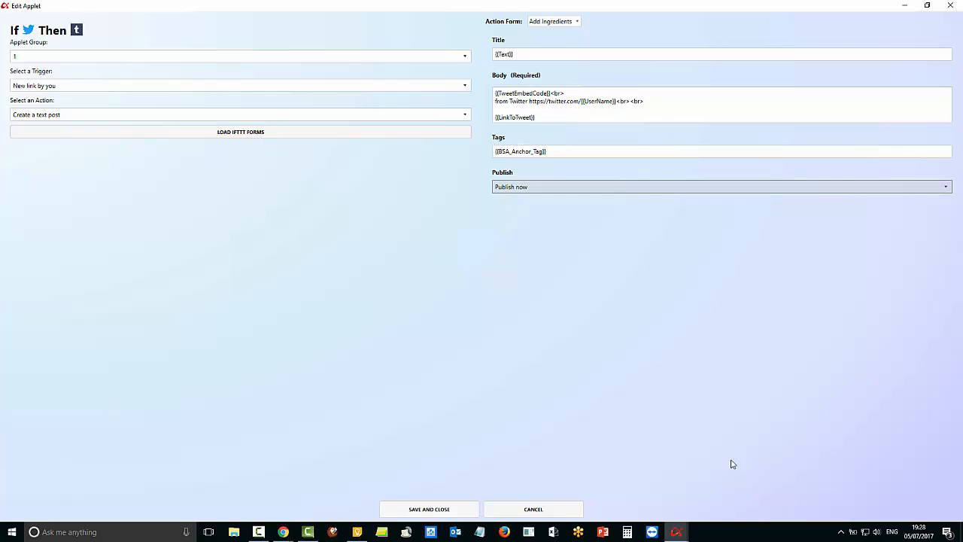
pyautogui.click(441, 516)
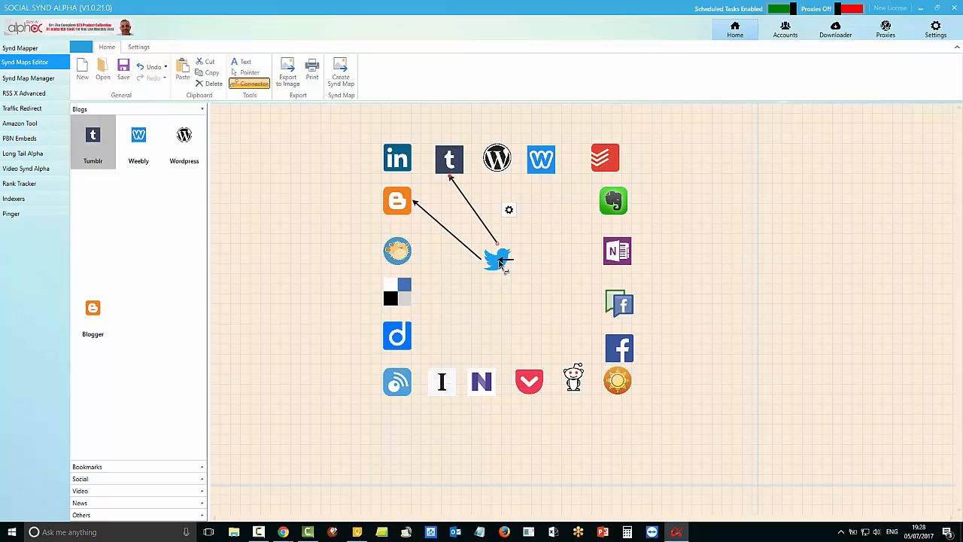
# Step: Connect the Twitter icon to the Diigo icon and load its applet forms with trigger New link by you and action Add a public bookmark
pyautogui.moveTo(499, 264); pyautogui.dragTo(398, 334)
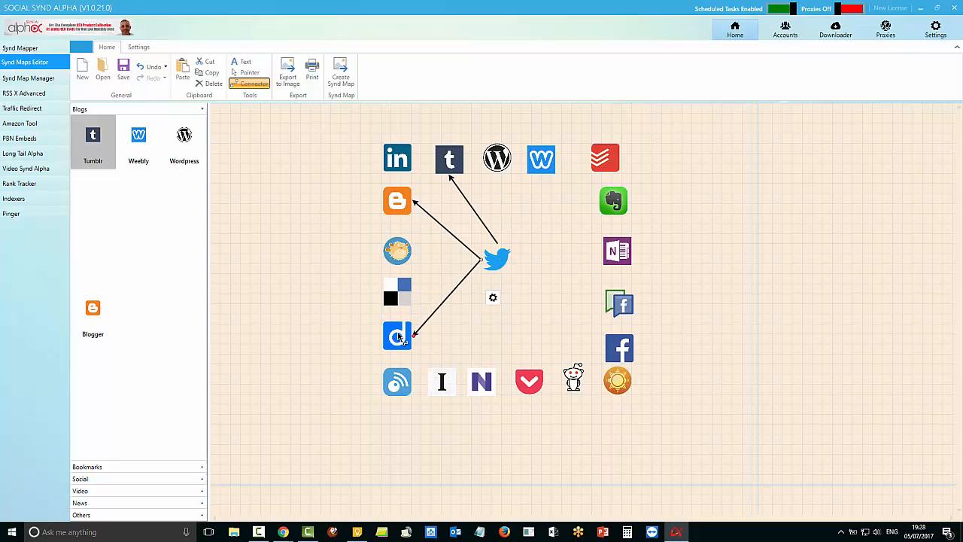
pyautogui.click(495, 297)
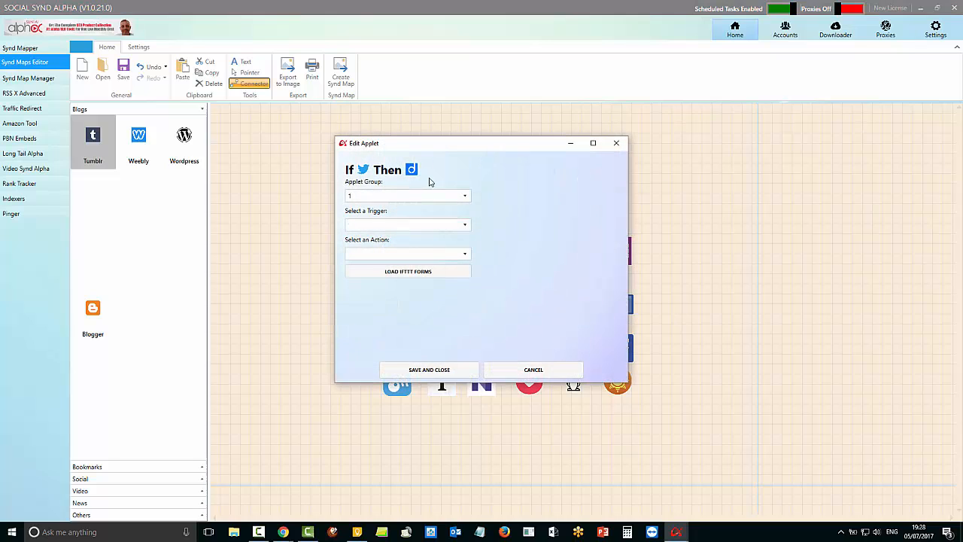
pyautogui.click(464, 225)
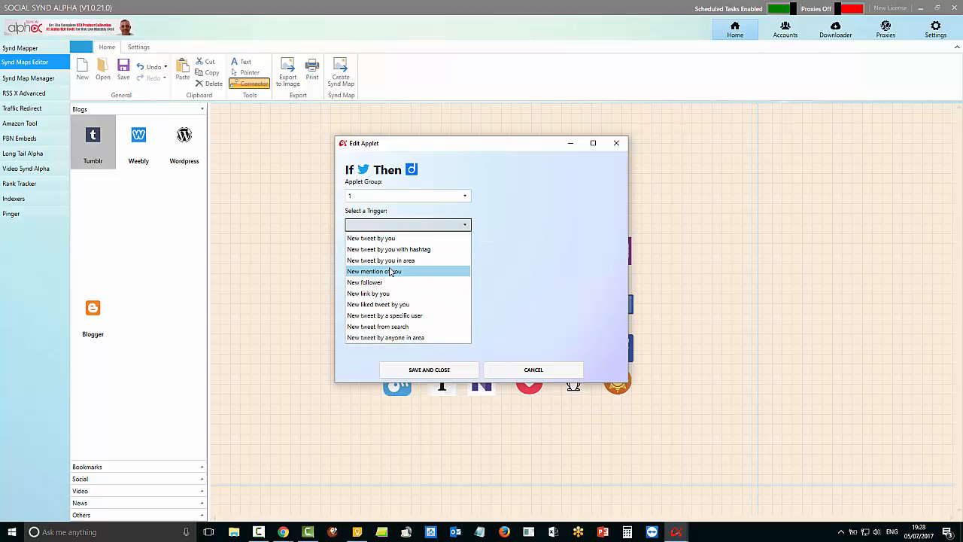
pyautogui.click(387, 294)
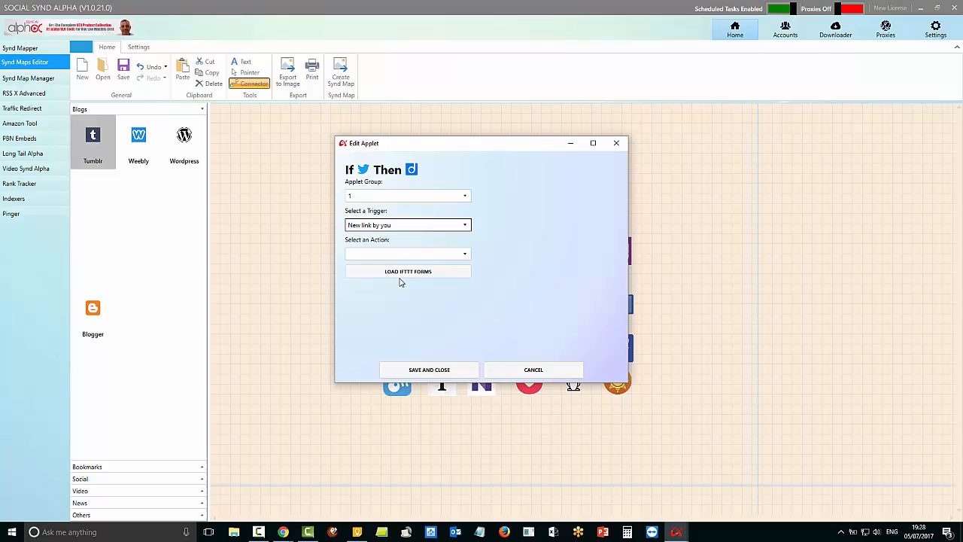
pyautogui.click(457, 254)
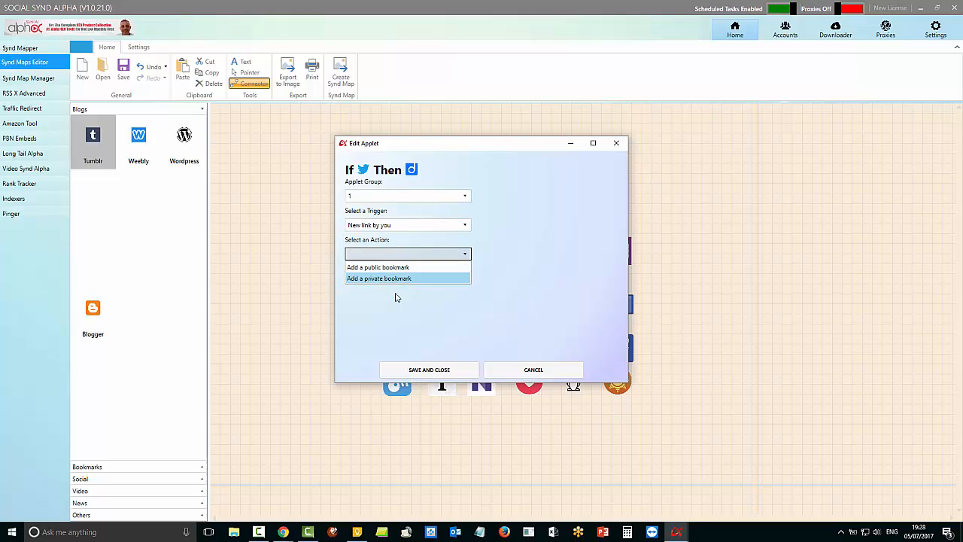
pyautogui.click(366, 268)
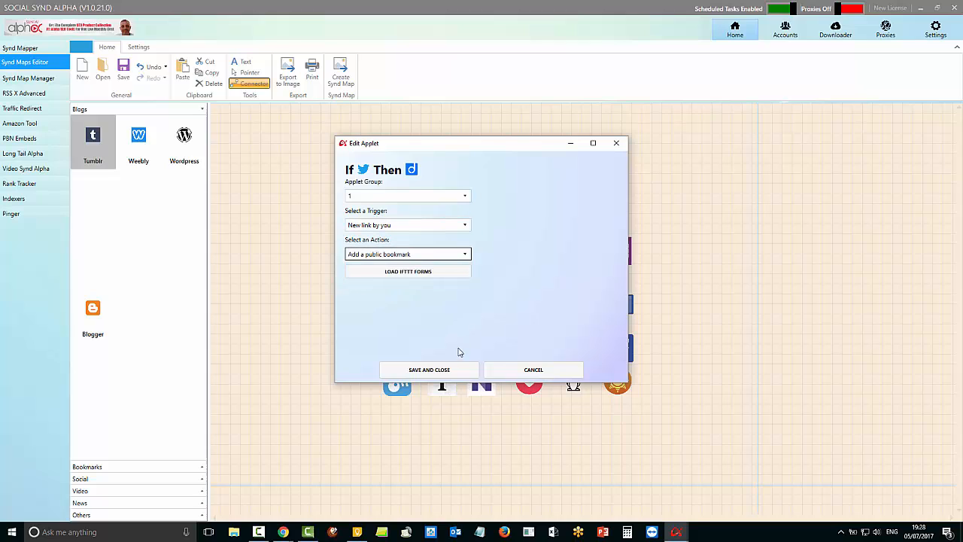
pyautogui.click(414, 272)
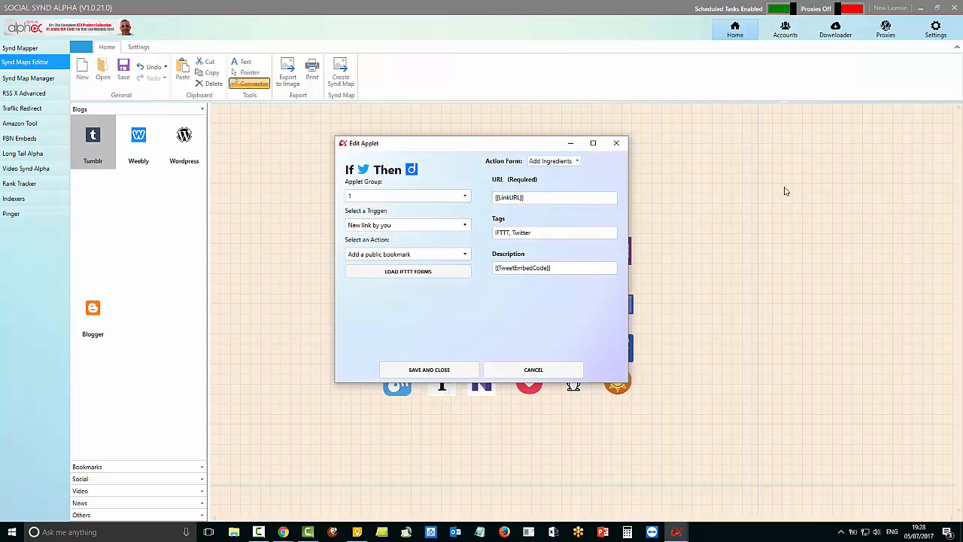
# Step: Remove IFTTT from the Diigo bookmark's Tags field and add the UserName ingredient after Twitter
pyautogui.click(534, 197)
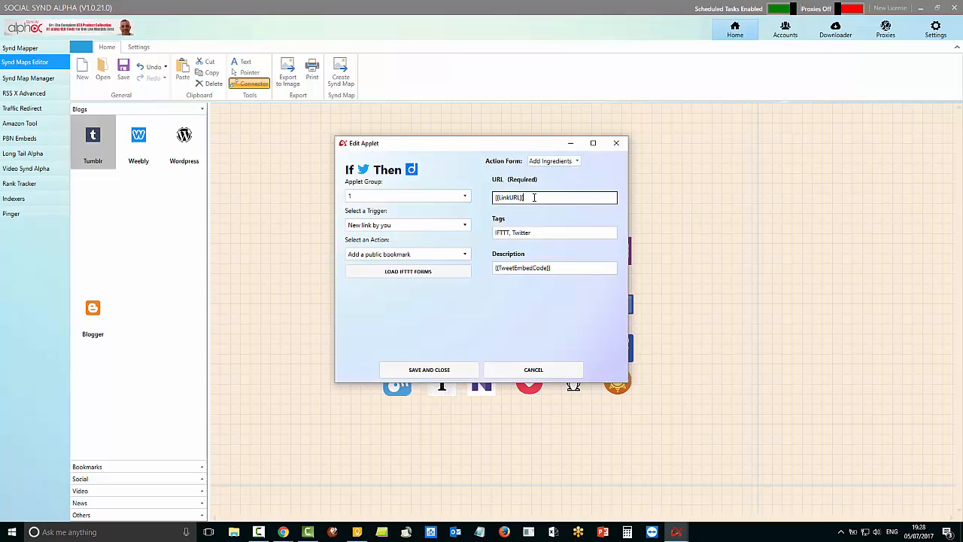
pyautogui.doubleClick(514, 232)
pyautogui.press('BackSpace')
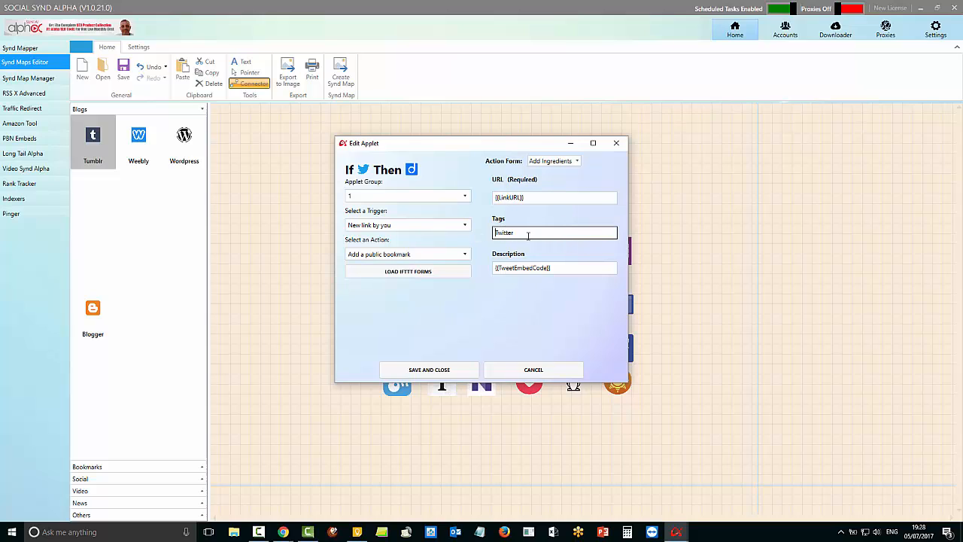
pyautogui.click(576, 164)
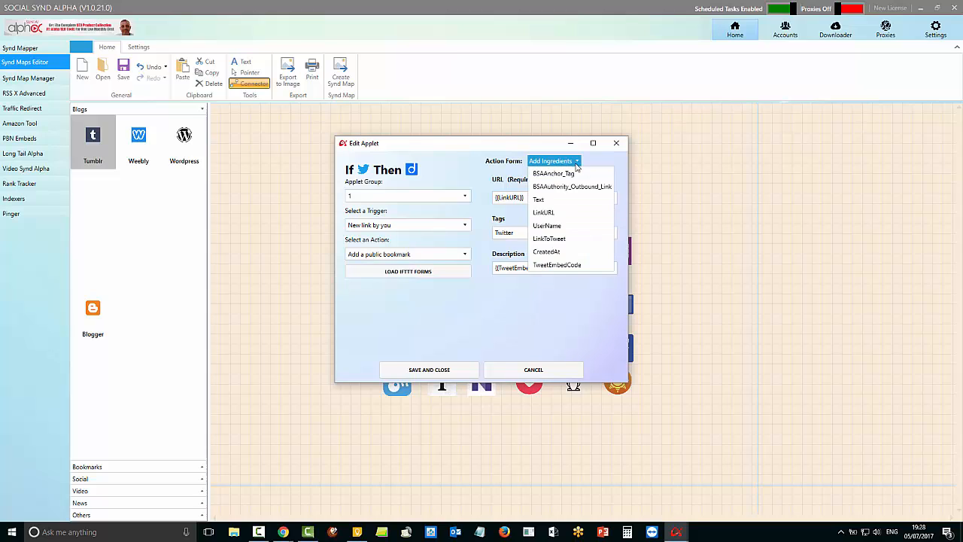
pyautogui.click(560, 228)
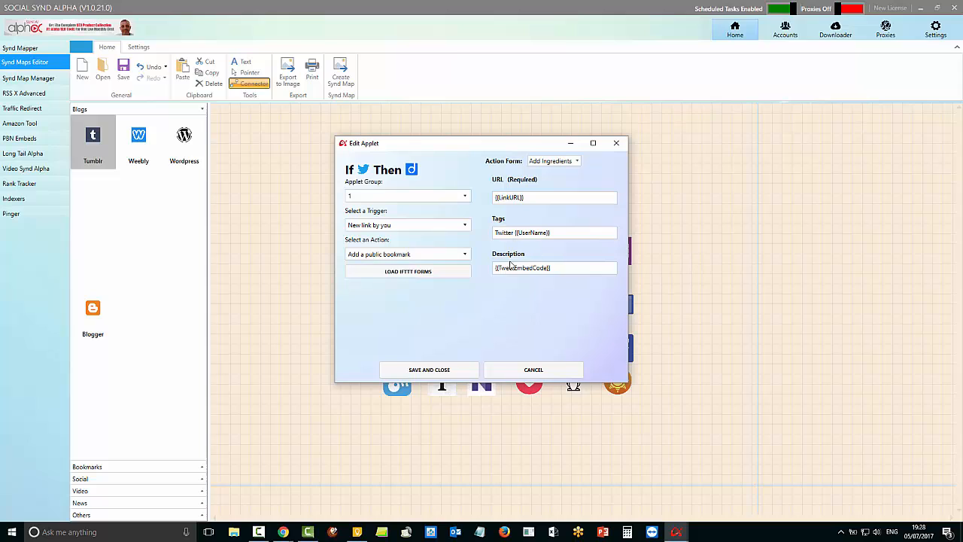
# Step: Replace TweetEmbedCode with the Text ingredient in the Diigo bookmark's Description field, and save and close the applet
pyautogui.click(559, 267)
pyautogui.click(557, 162)
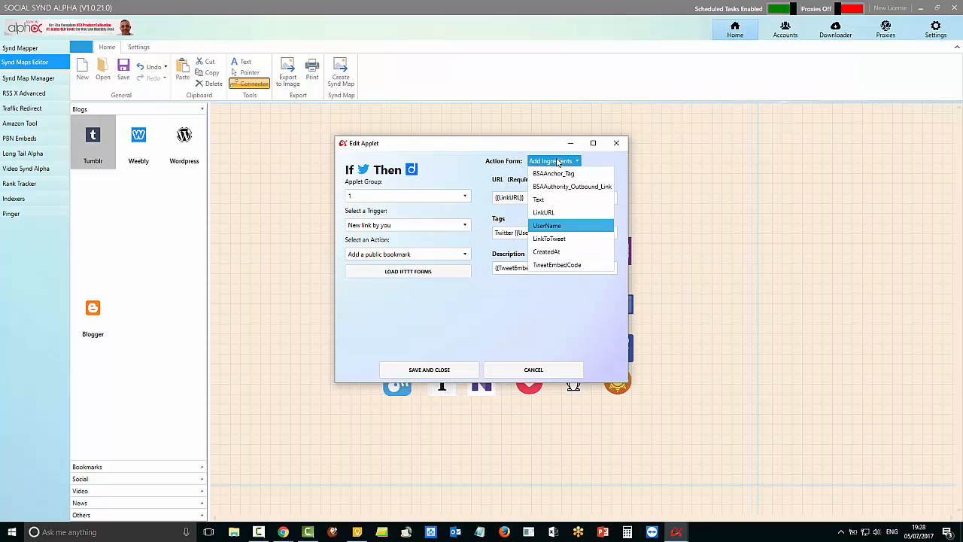
pyautogui.click(552, 200)
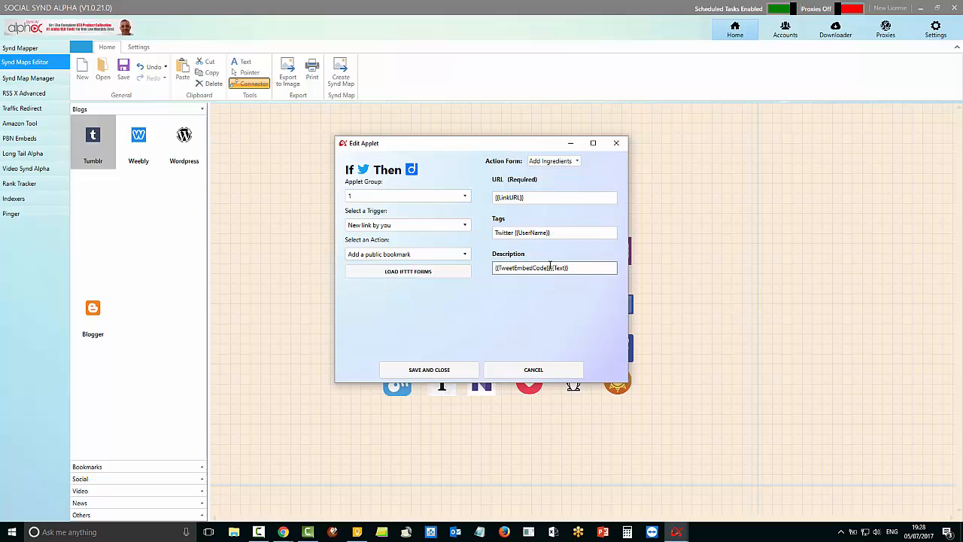
pyautogui.moveTo(550, 267); pyautogui.dragTo(495, 269)
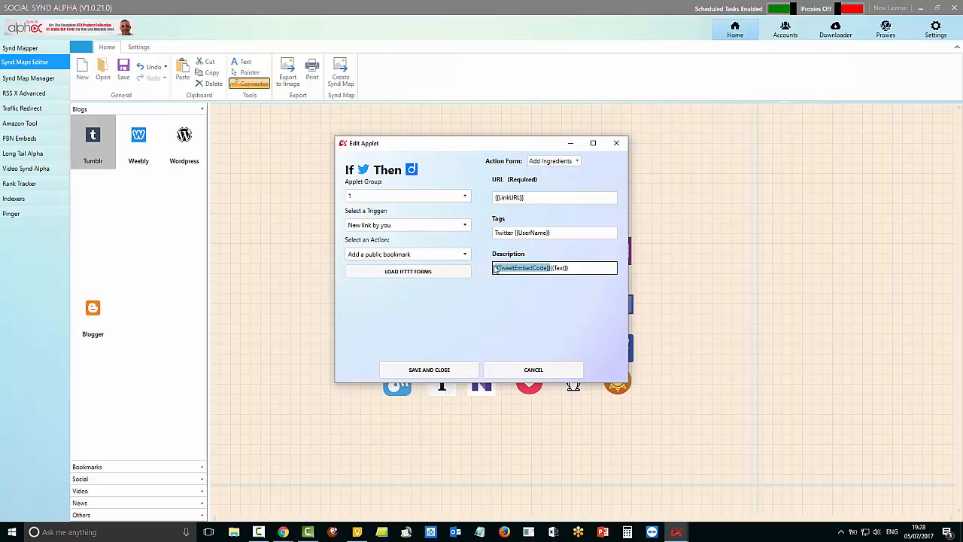
pyautogui.press('BackSpace')
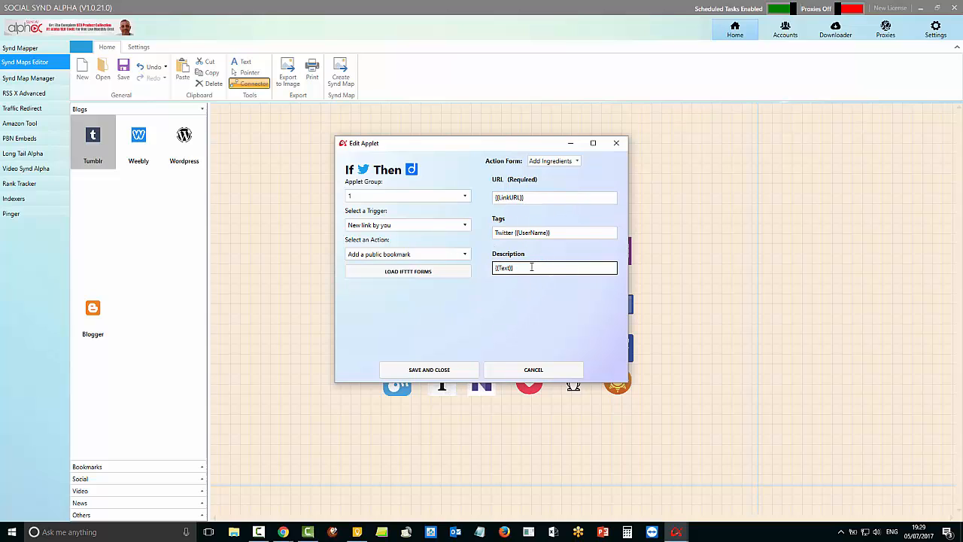
pyautogui.click(436, 374)
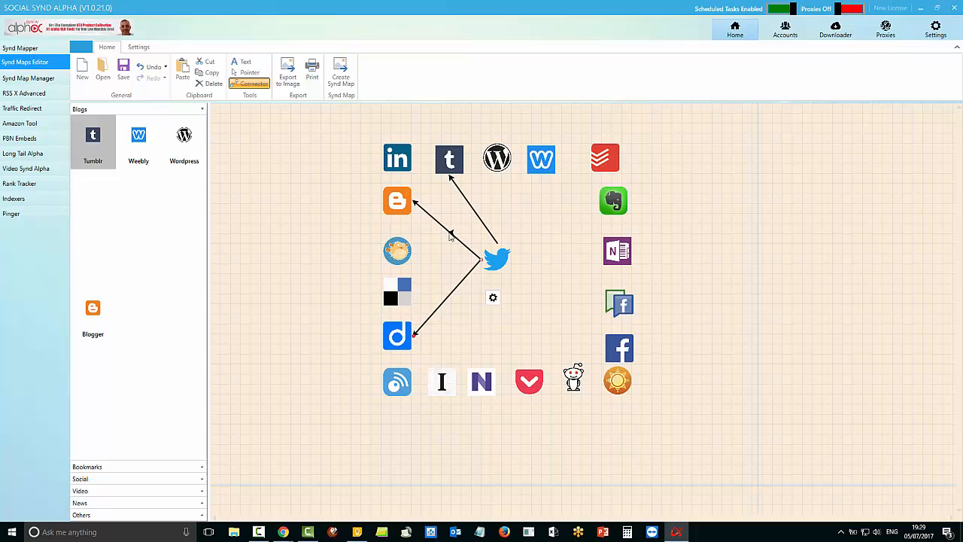
# Step: Select the Twitter-to-Blogger connector with the Pointer tool and examine its IFTTT applet summary and line style options
pyautogui.click(240, 73)
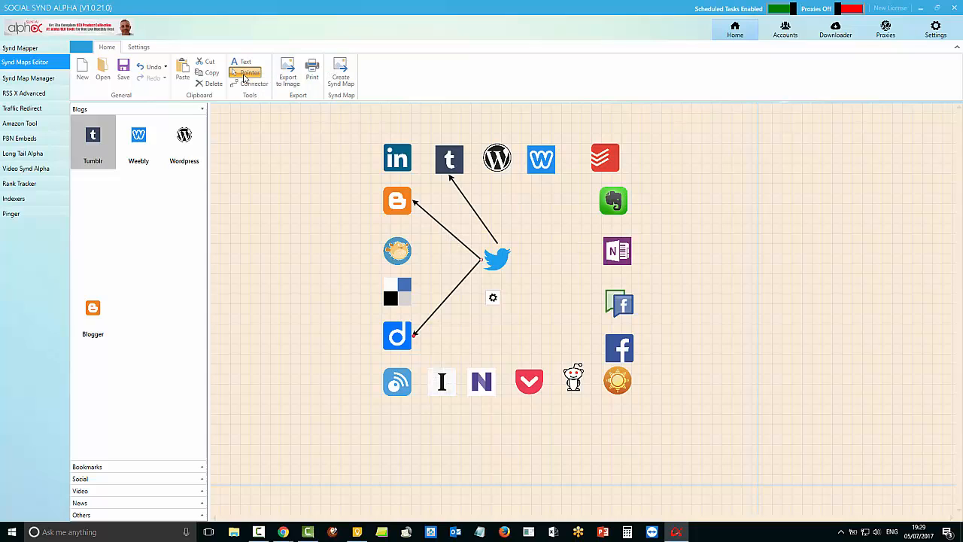
pyautogui.click(443, 231)
pyautogui.click(492, 230)
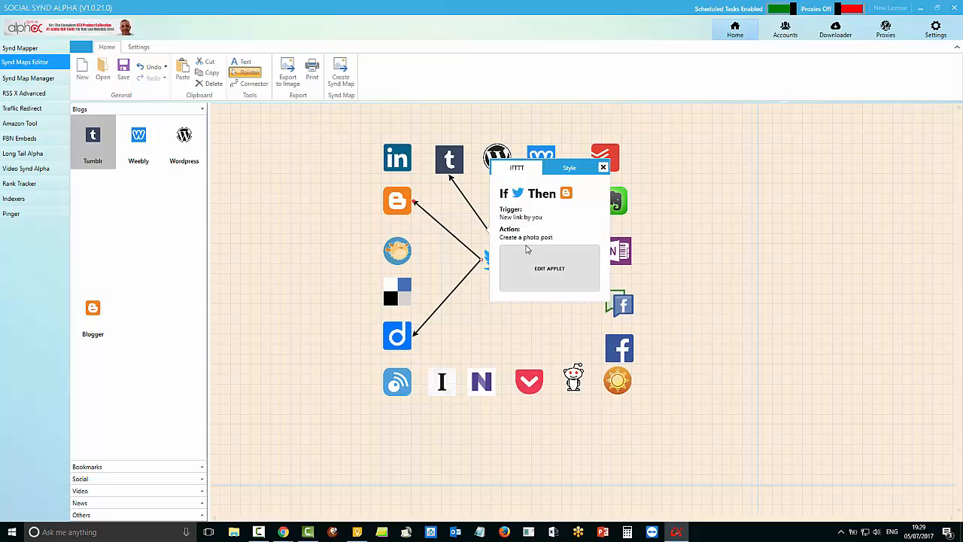
pyautogui.click(570, 169)
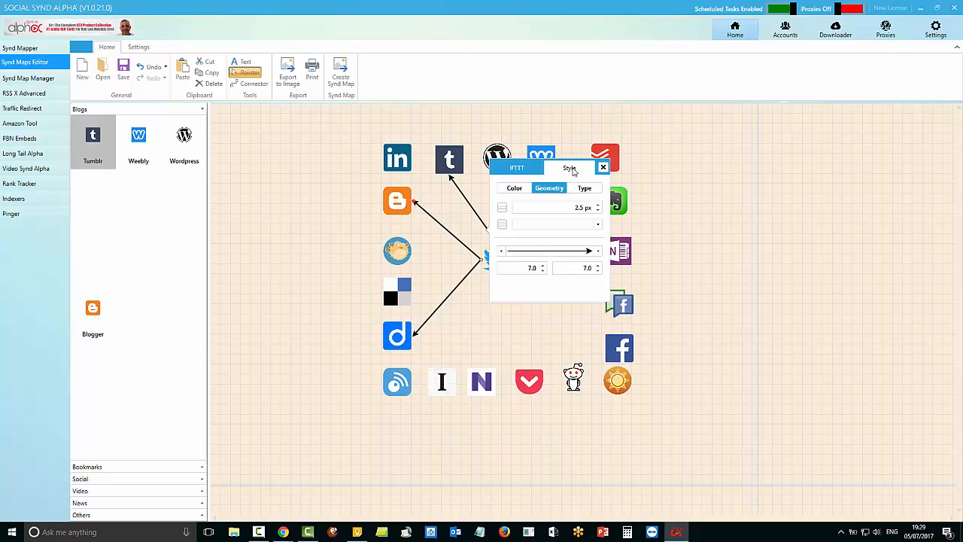
pyautogui.click(514, 172)
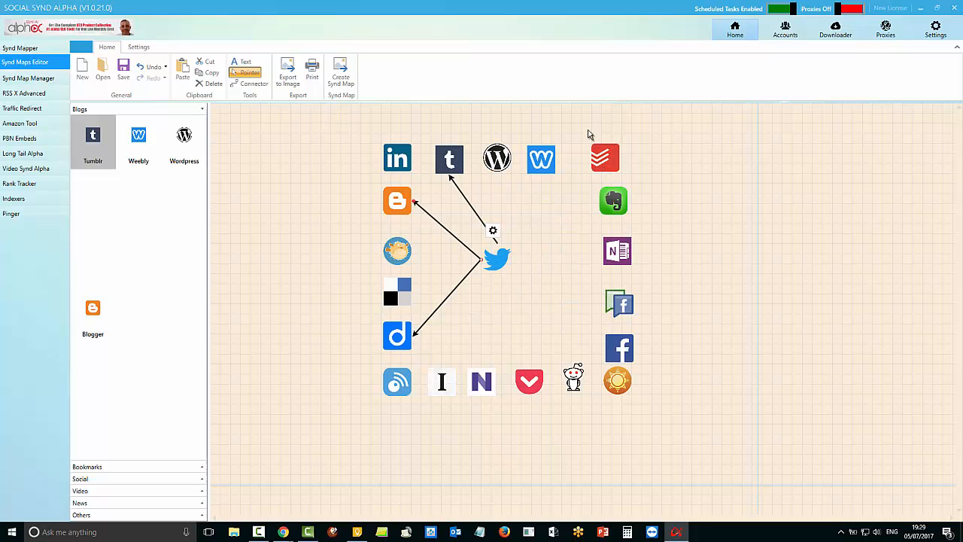
pyautogui.click(443, 302)
pyautogui.click(455, 239)
pyautogui.click(510, 214)
pyautogui.click(734, 215)
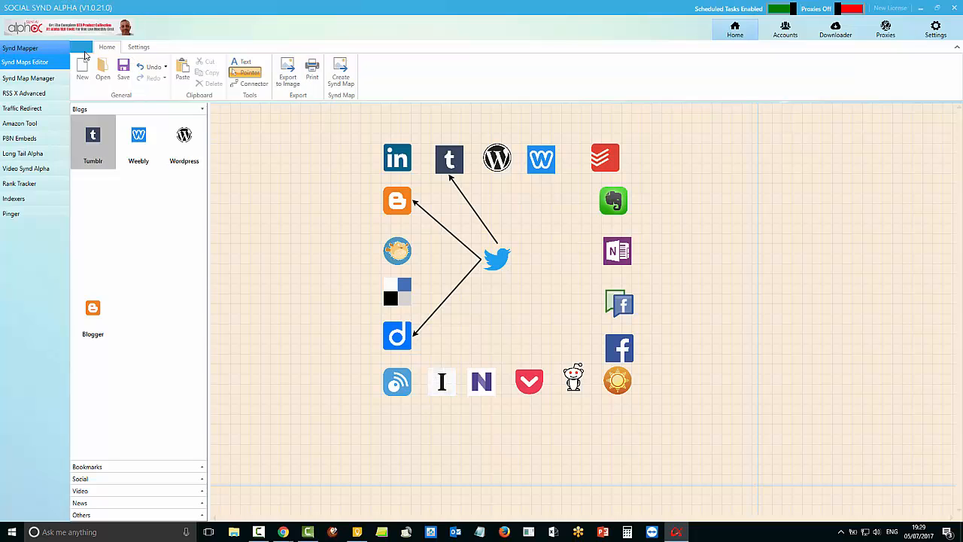
# Step: Save the diagram in the IFTTT Diagrams folder, naming it with the owner's first name followed directly by "Twitter Main"
pyautogui.click(122, 69)
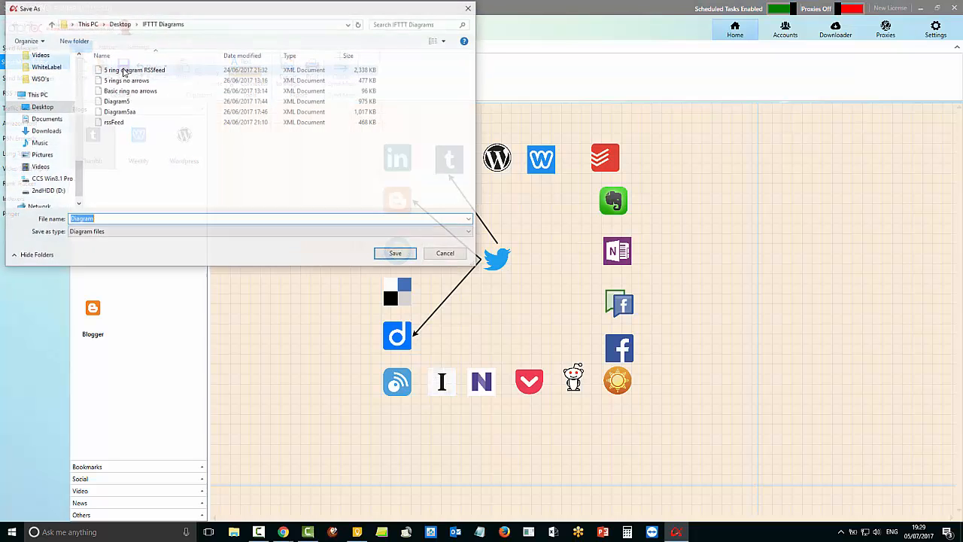
pyautogui.write('T')
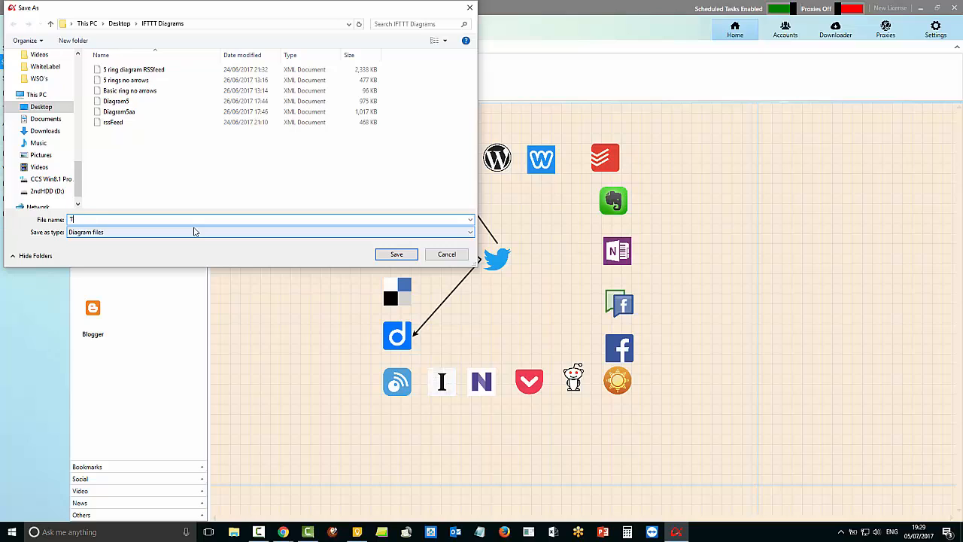
pyautogui.write('onyTwitter Main')
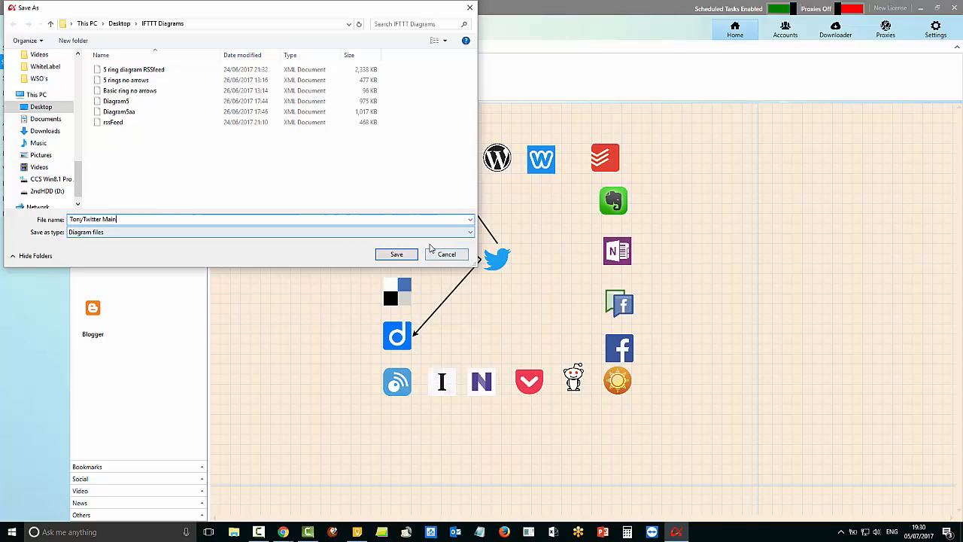
pyautogui.click(396, 255)
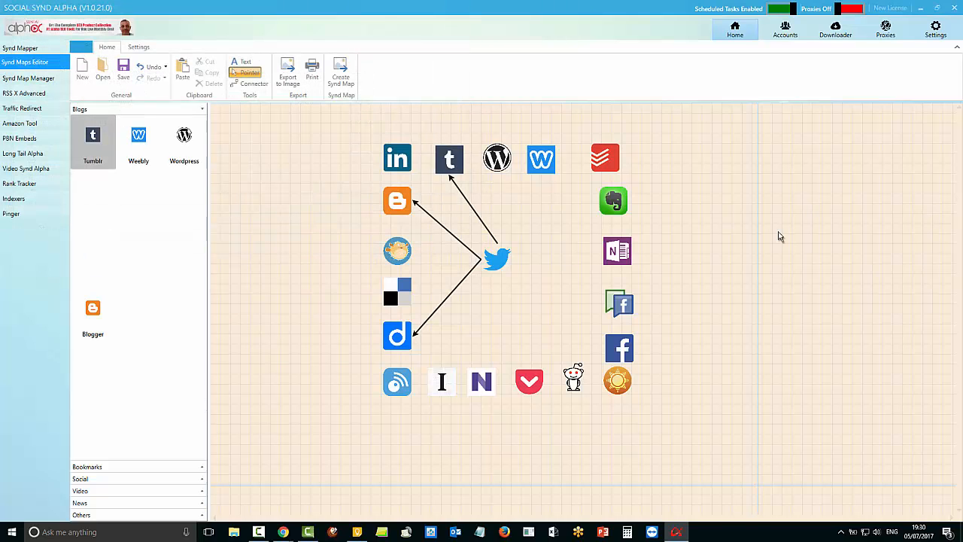